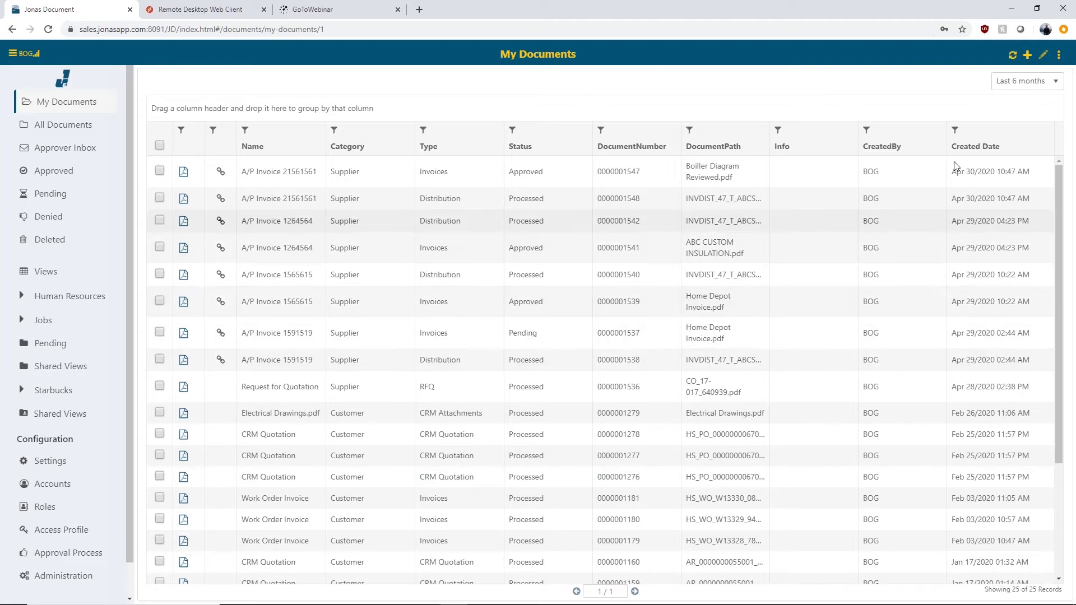
pyautogui.click(1027, 55)
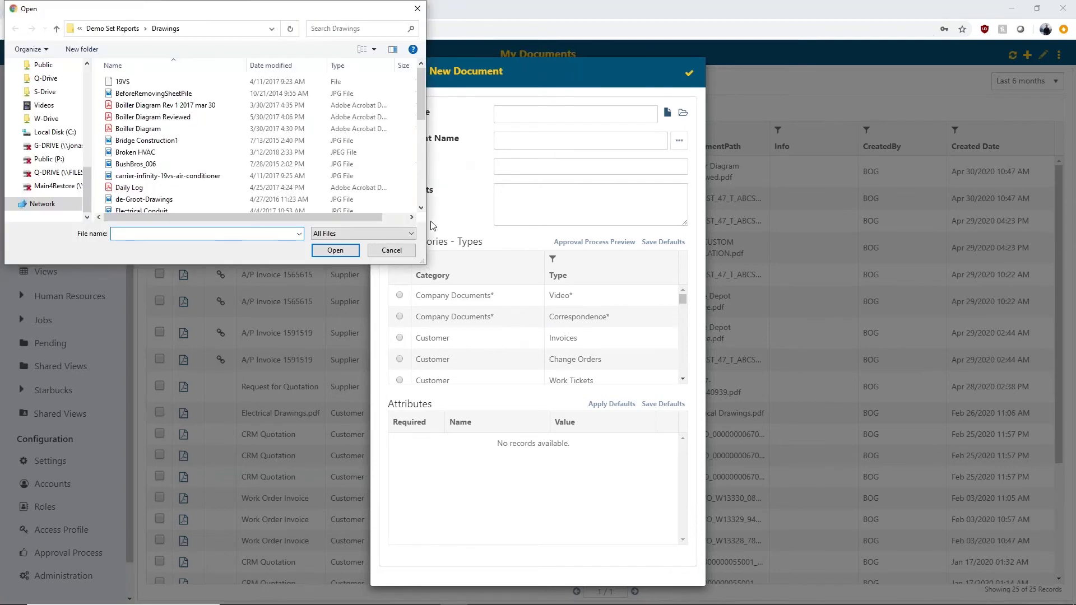
pyautogui.click(392, 250)
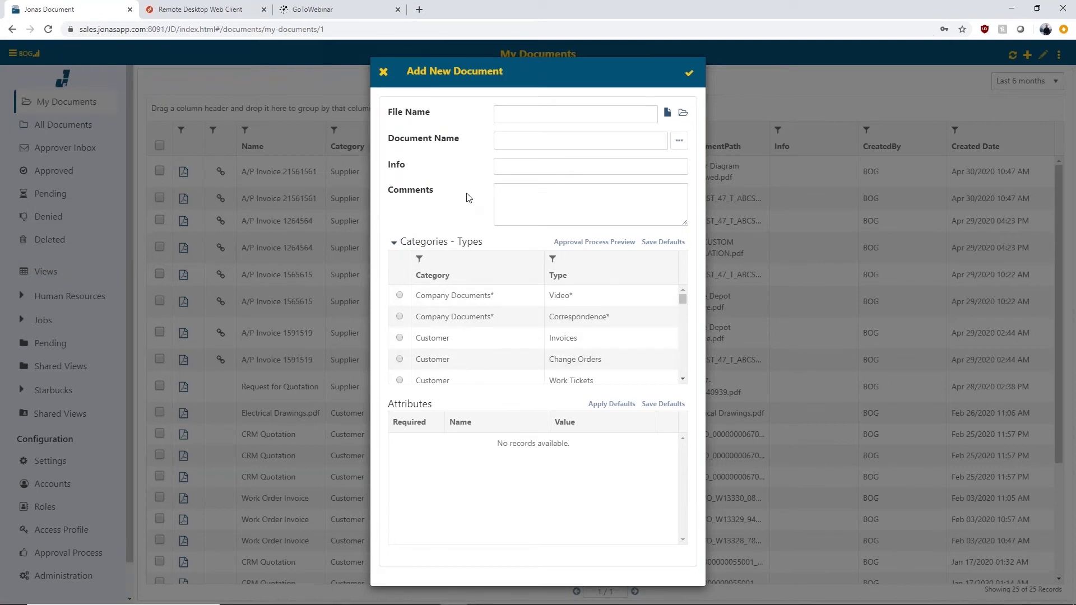
pyautogui.click(384, 72)
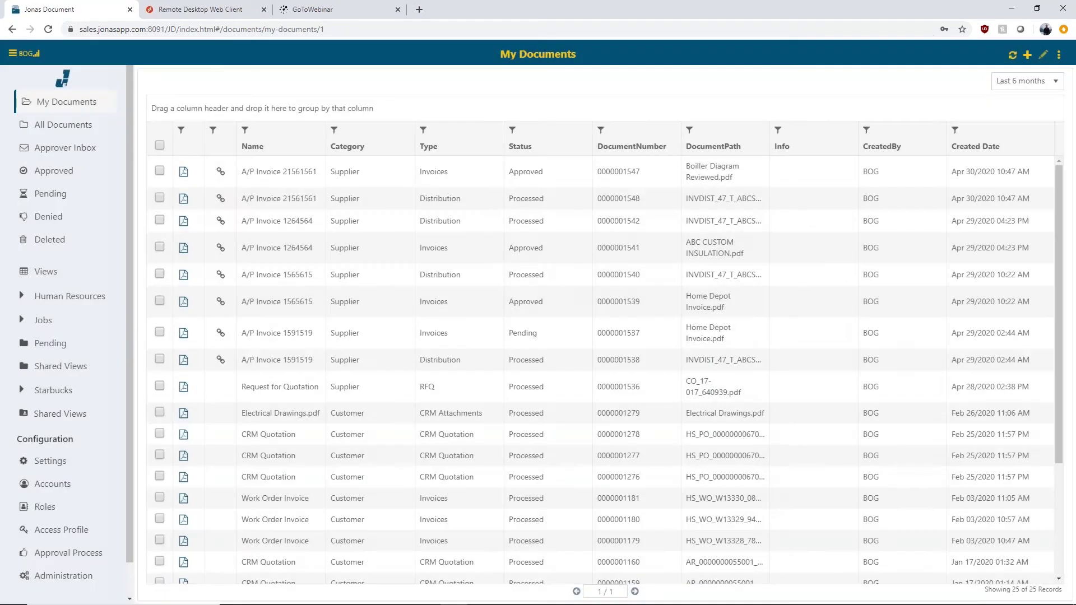
# - Switch to the Remote Desktop Web Client and attach the de-Groot-Drawings JPG file to job 17-006 in Job/Project Master
pyautogui.click(195, 10)
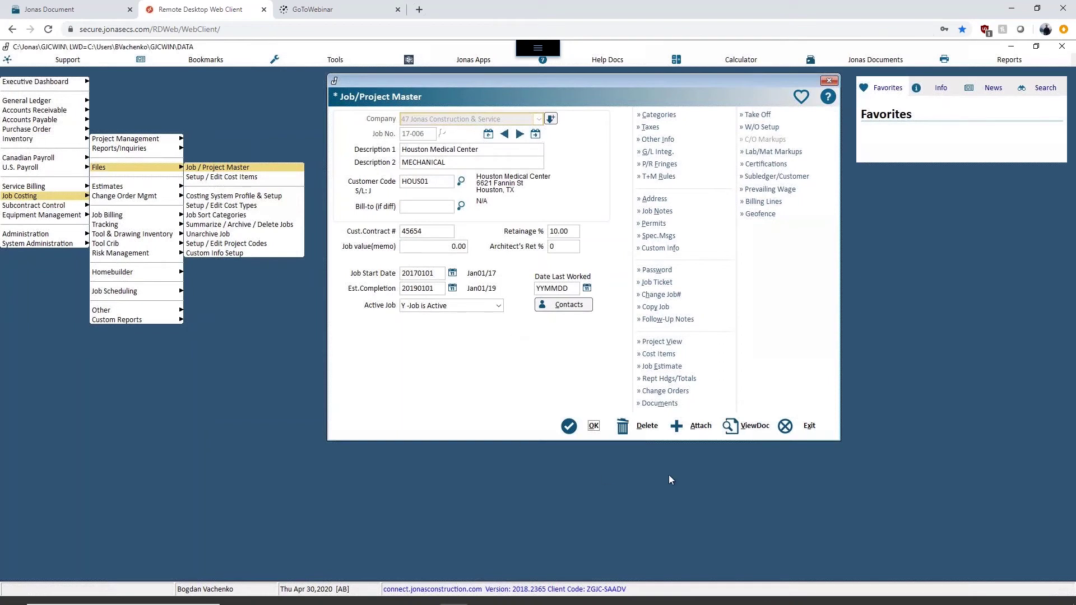
pyautogui.click(700, 429)
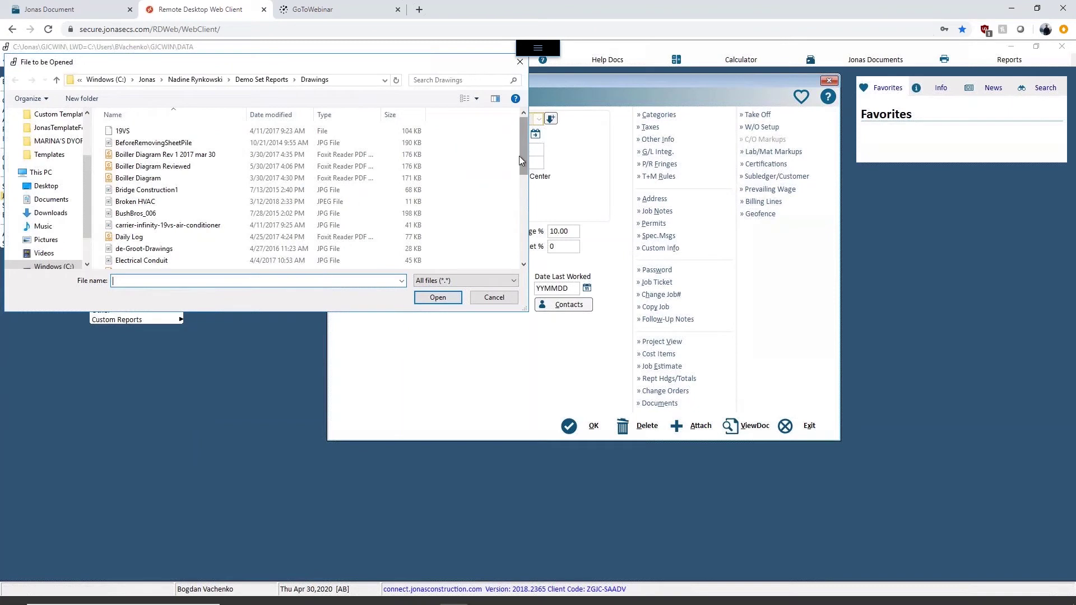
pyautogui.scroll(-2, 517, 160)
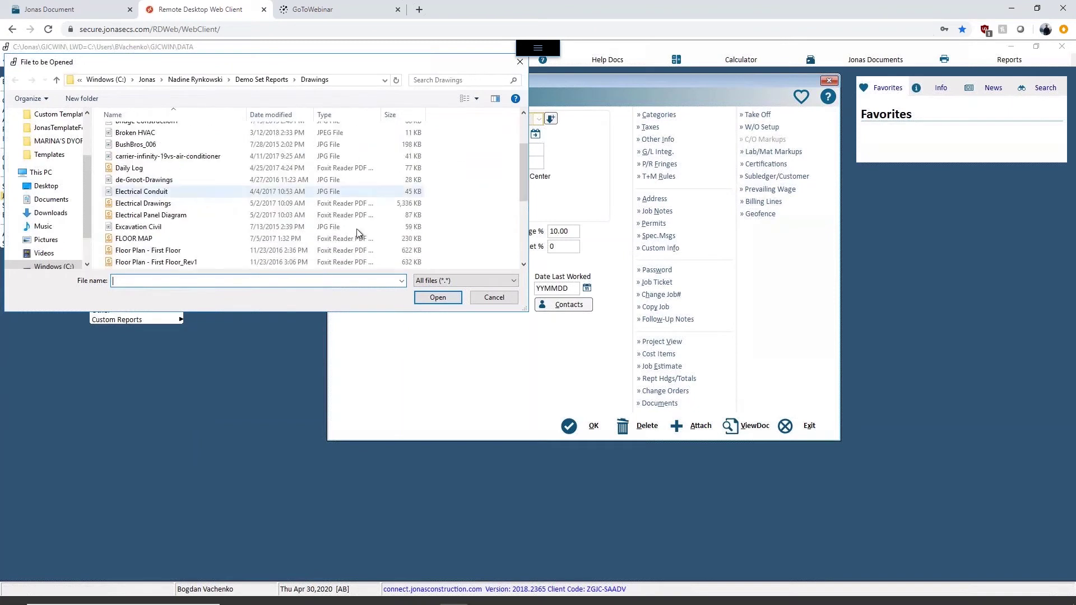
pyautogui.click(170, 180)
pyautogui.click(453, 299)
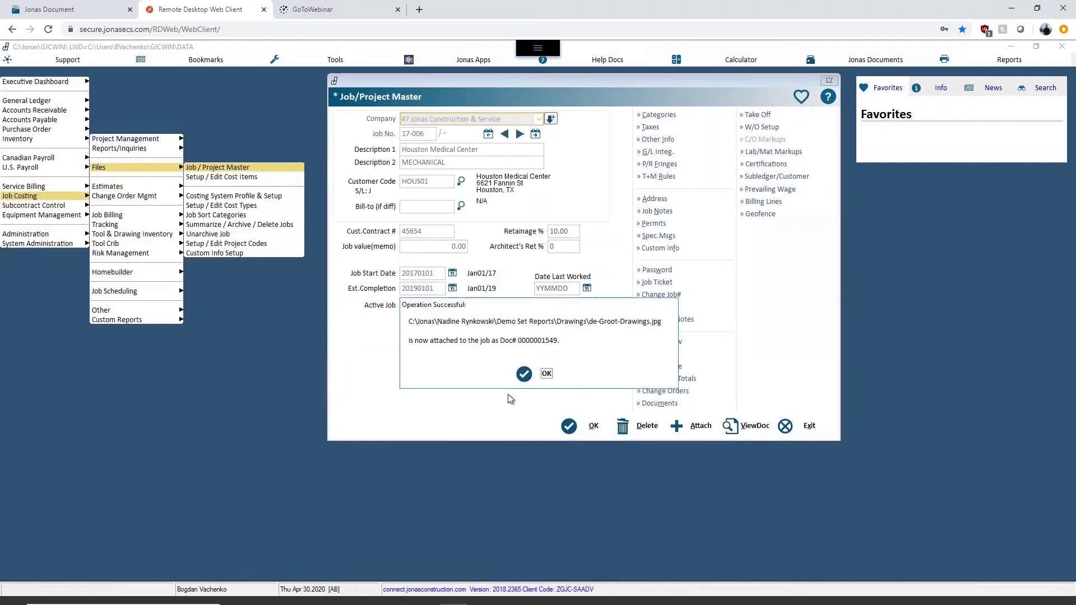
pyautogui.click(538, 379)
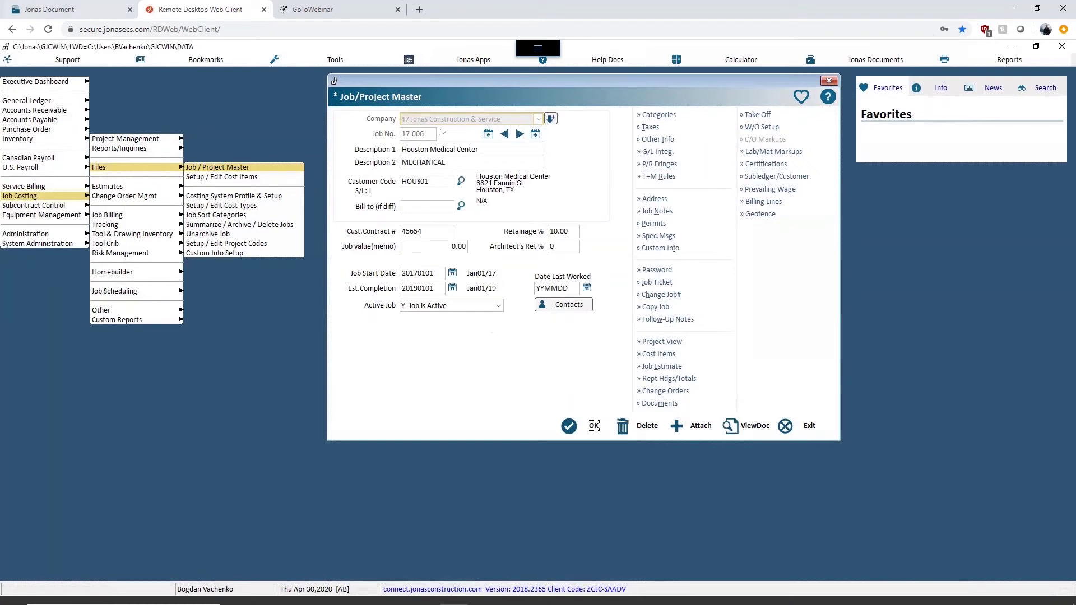
# - Switch back to Jonas Document and display the list of all documents
pyautogui.click(60, 7)
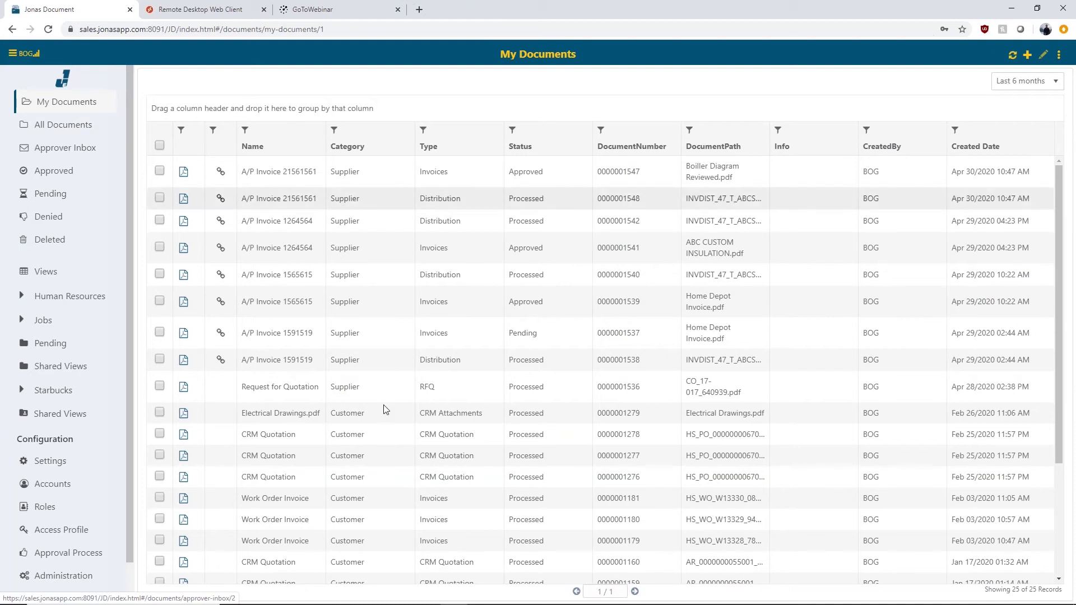
pyautogui.scroll(-3, 313, 454)
pyautogui.scroll(3, 312, 455)
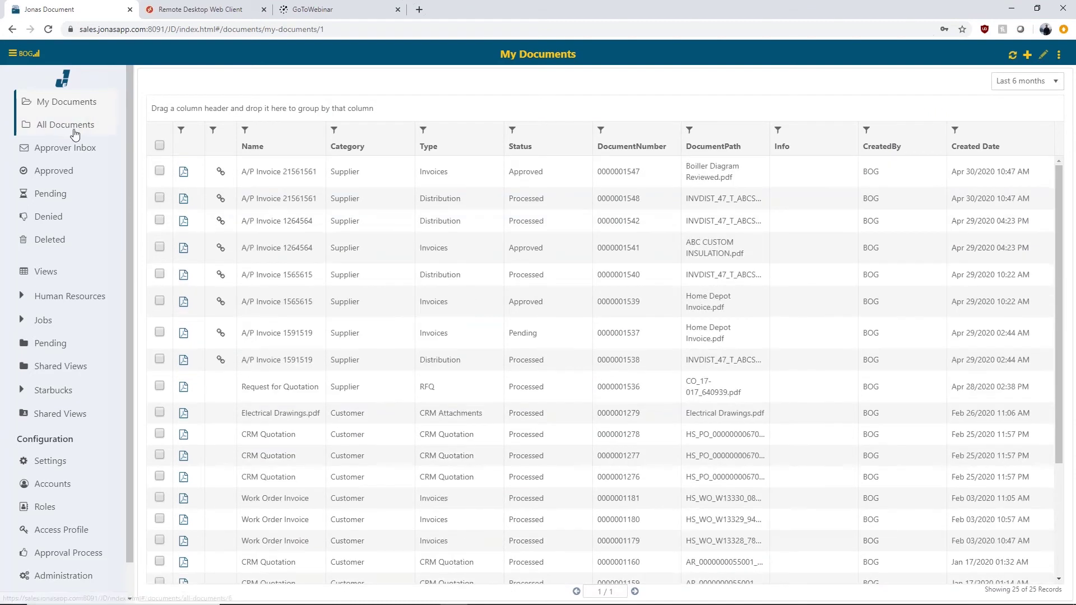
pyautogui.click(70, 124)
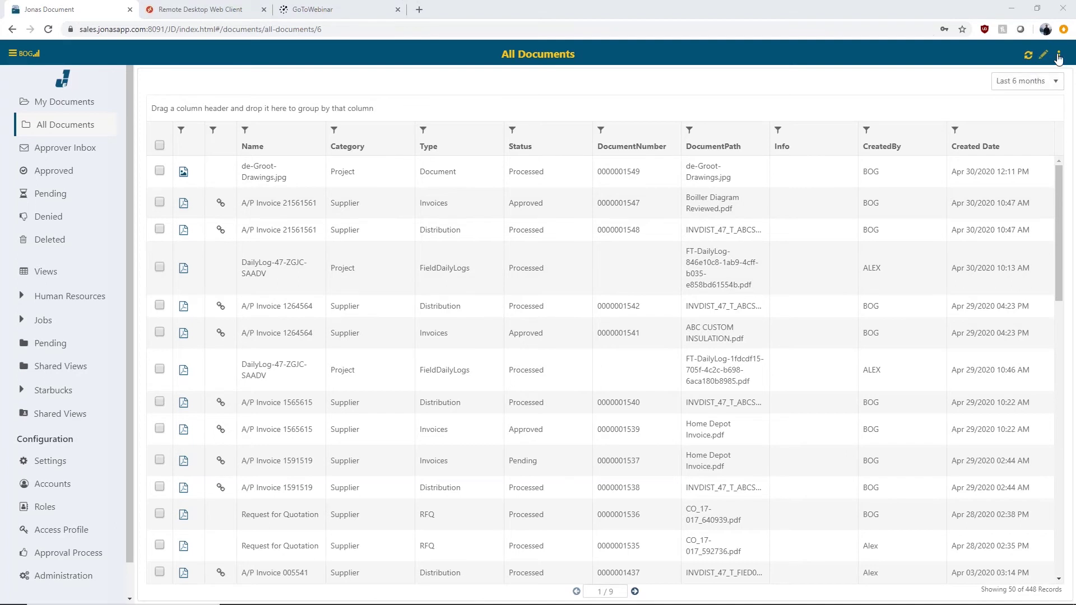
# - Review the log, routing and comments in the history of de-Groot-Drawings.jpg, and deselect the document
pyautogui.click(161, 172)
pyautogui.click(1043, 56)
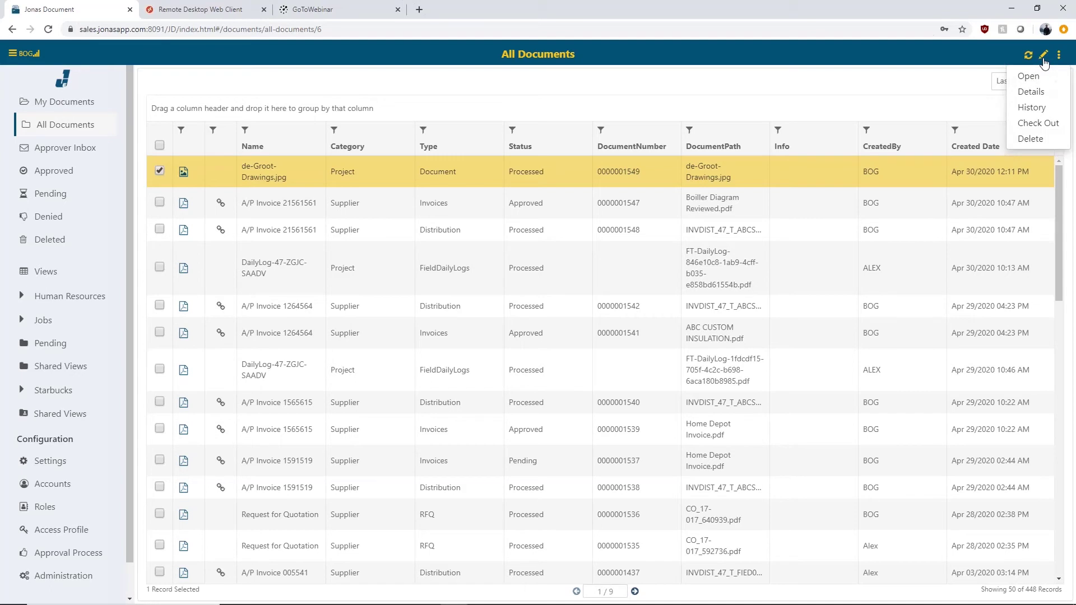
pyautogui.click(1039, 112)
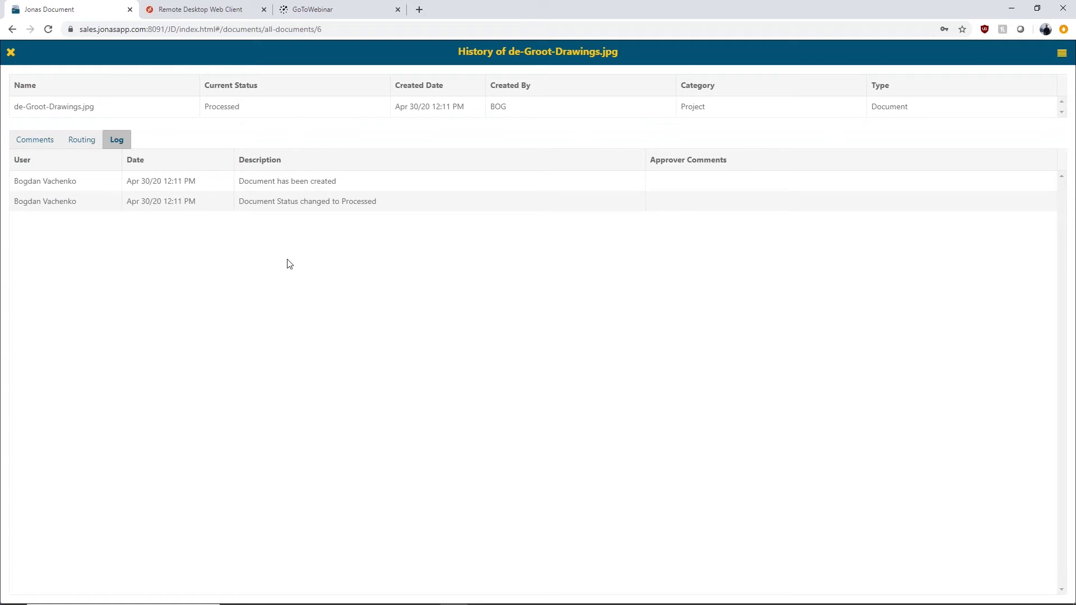
pyautogui.click(83, 145)
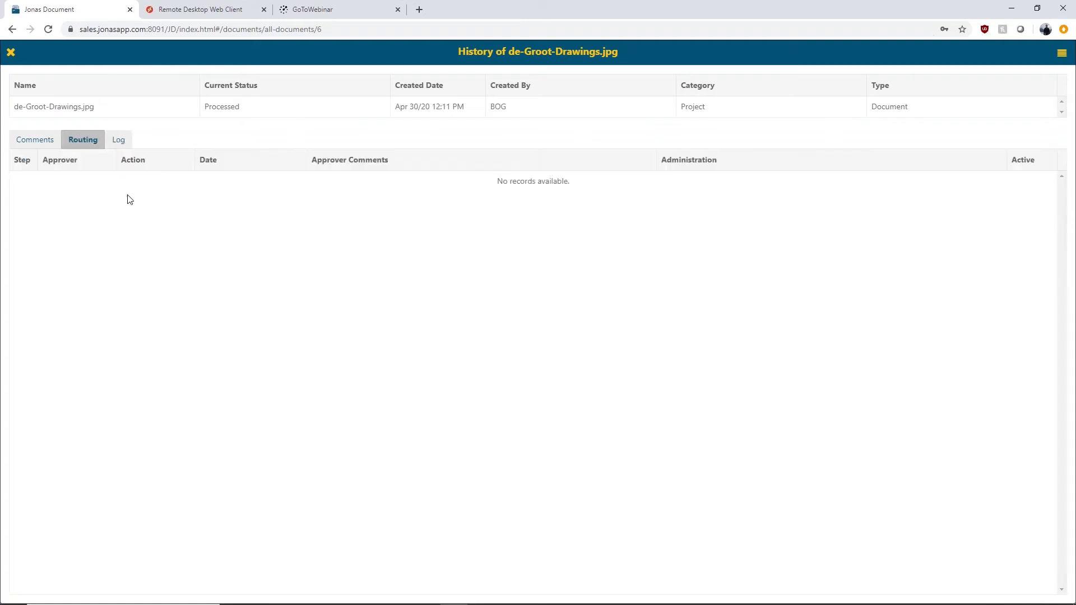
pyautogui.click(40, 141)
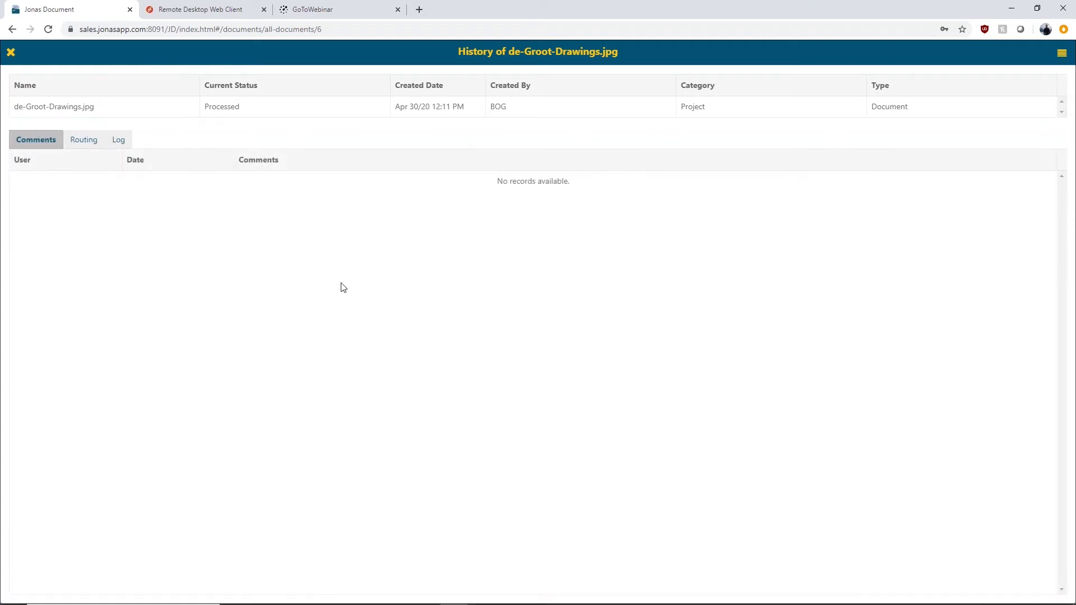
pyautogui.click(10, 52)
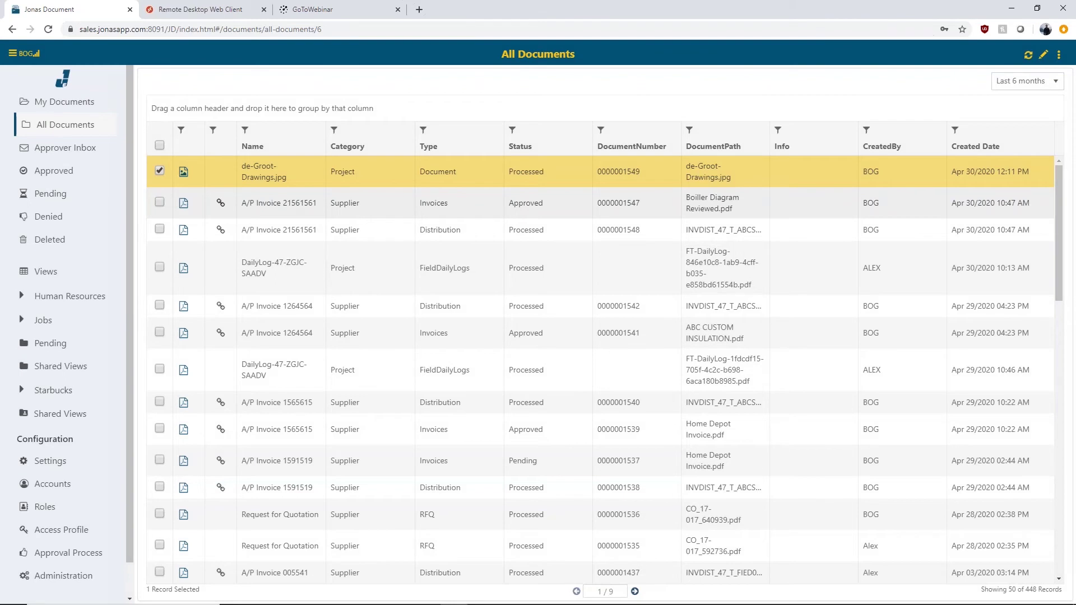
pyautogui.click(162, 173)
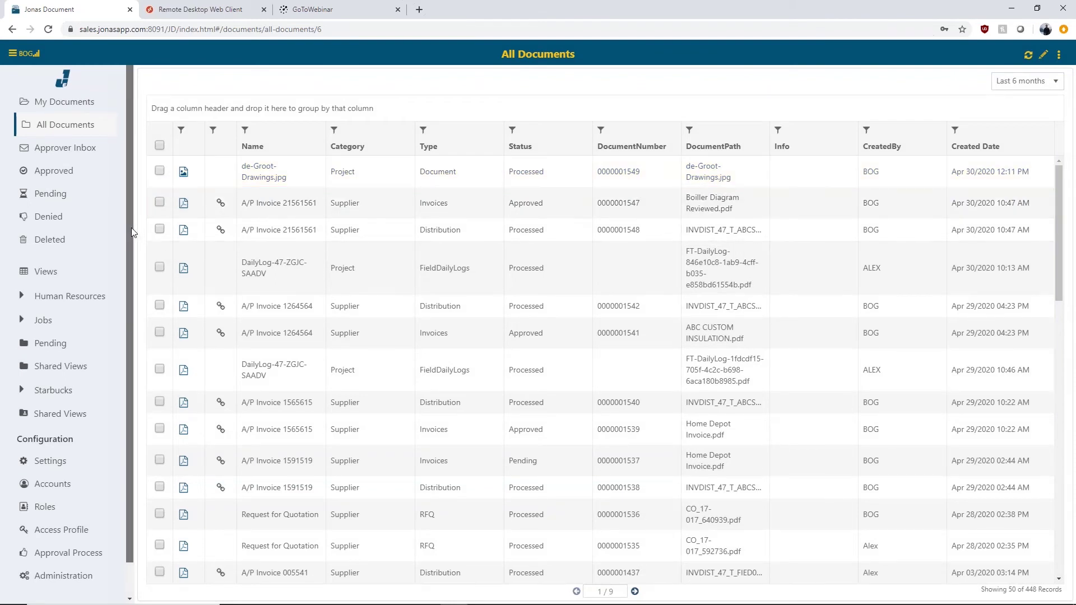
# - View the access profiles list and the account details of the BOG user, leaving the account without edits
pyautogui.scroll(-2, 130, 230)
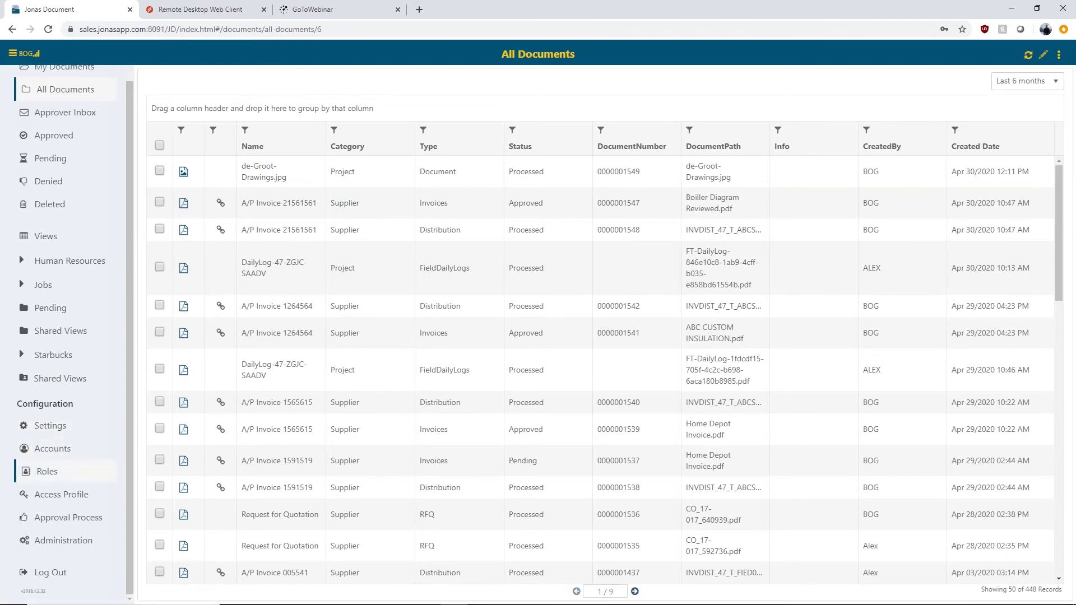
pyautogui.click(48, 496)
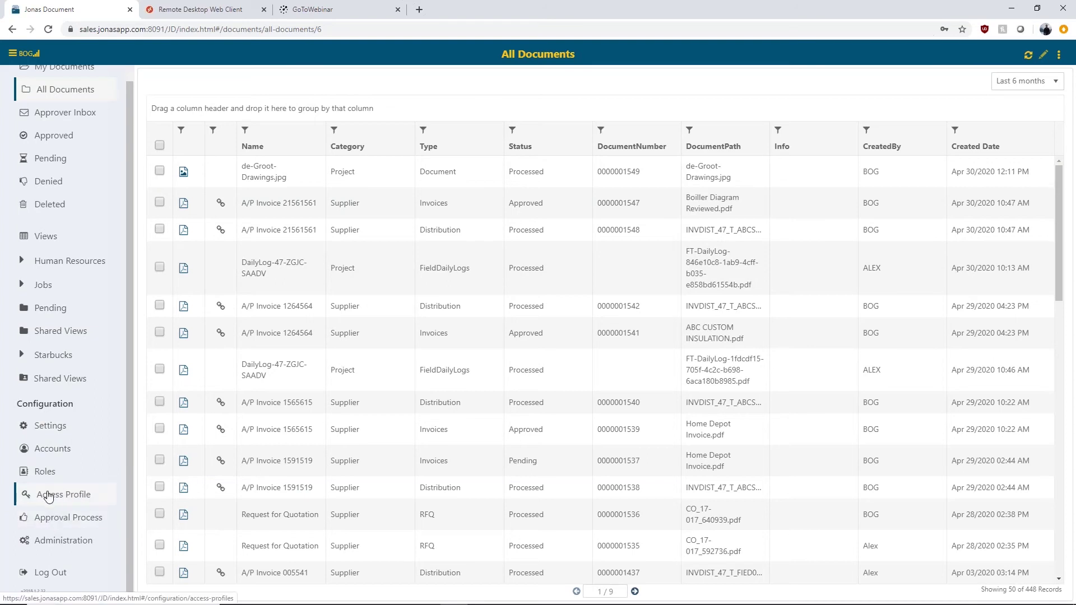
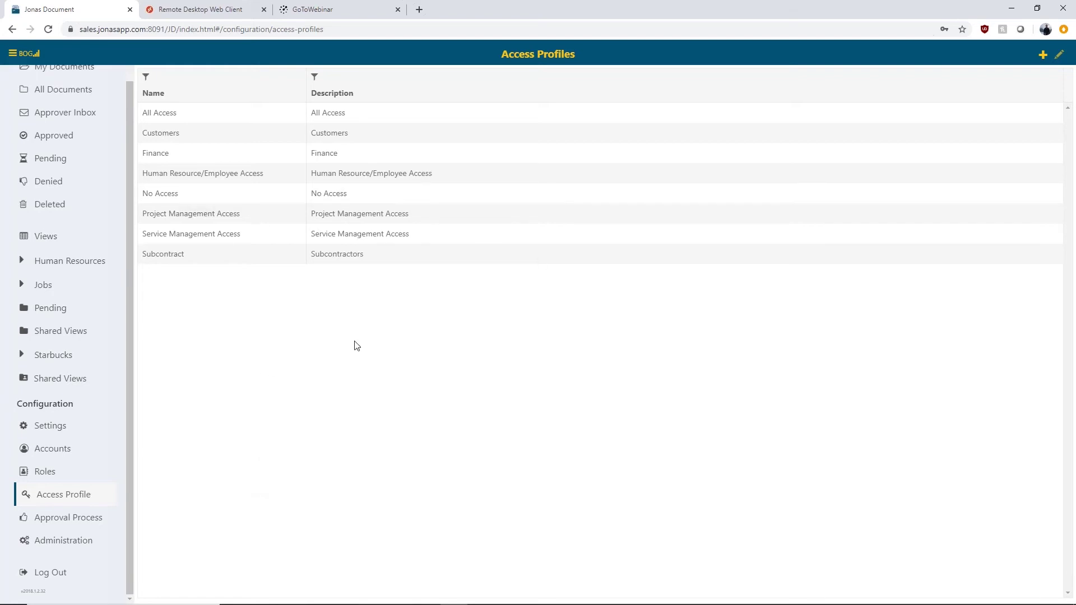
pyautogui.click(55, 455)
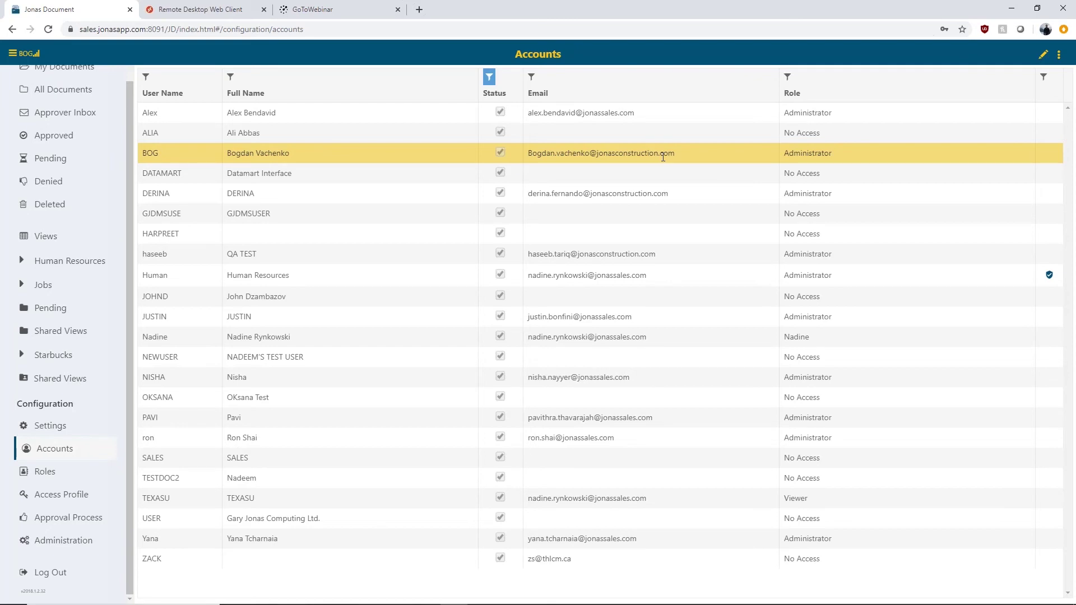
pyautogui.click(1044, 56)
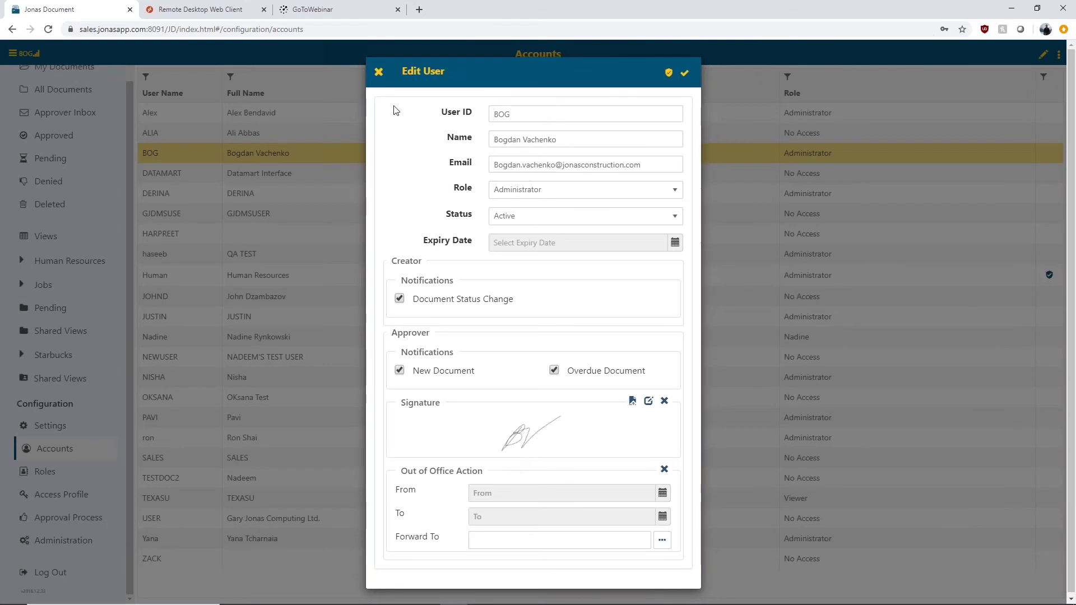
pyautogui.click(379, 75)
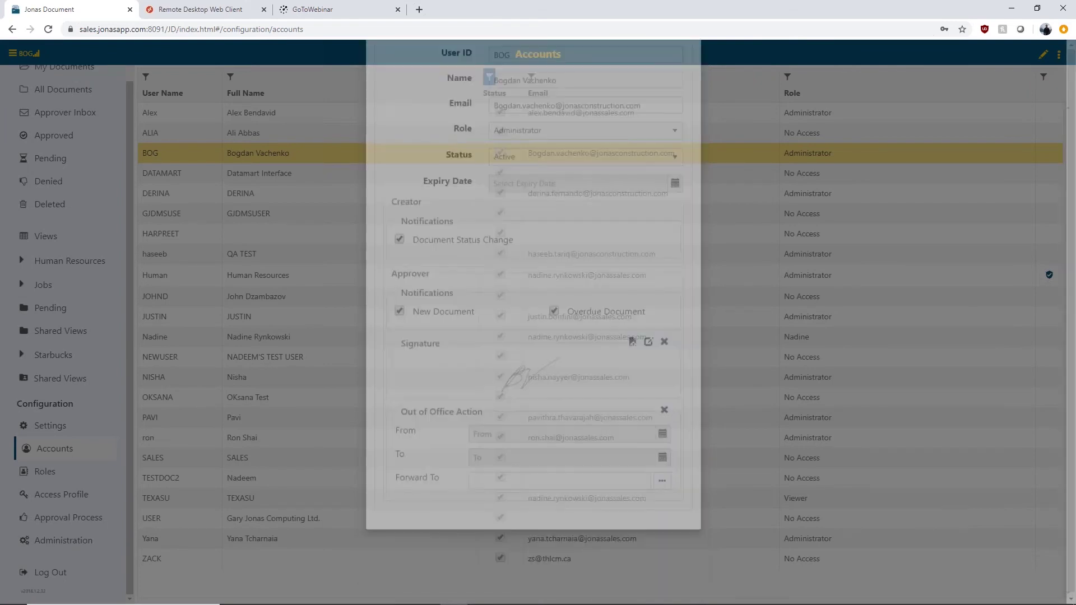
# - View the relationship overview of the Customer category in the configuration settings
pyautogui.click(52, 430)
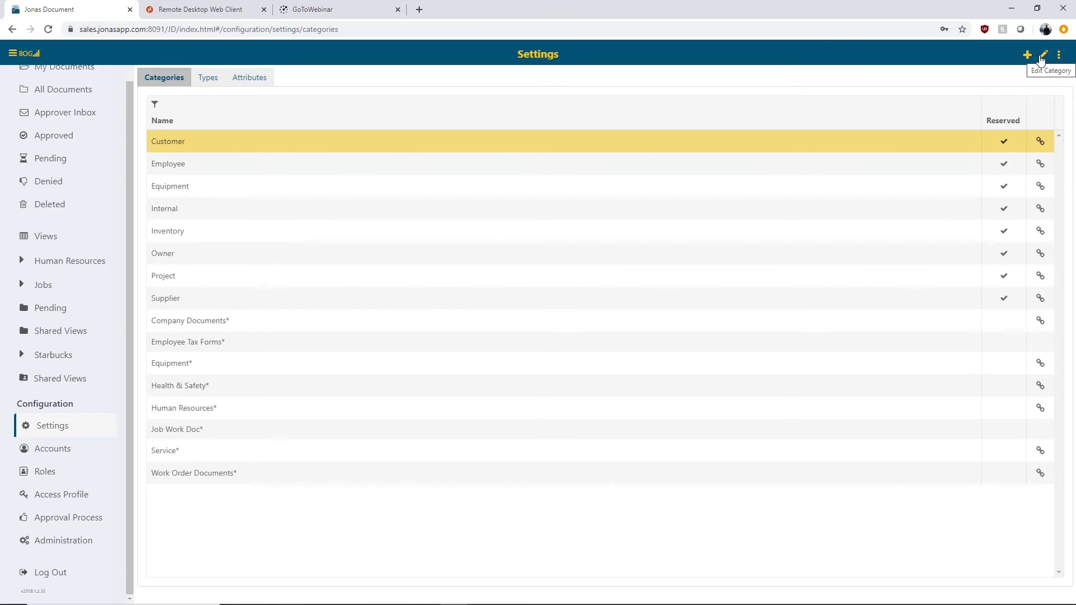
pyautogui.click(1044, 141)
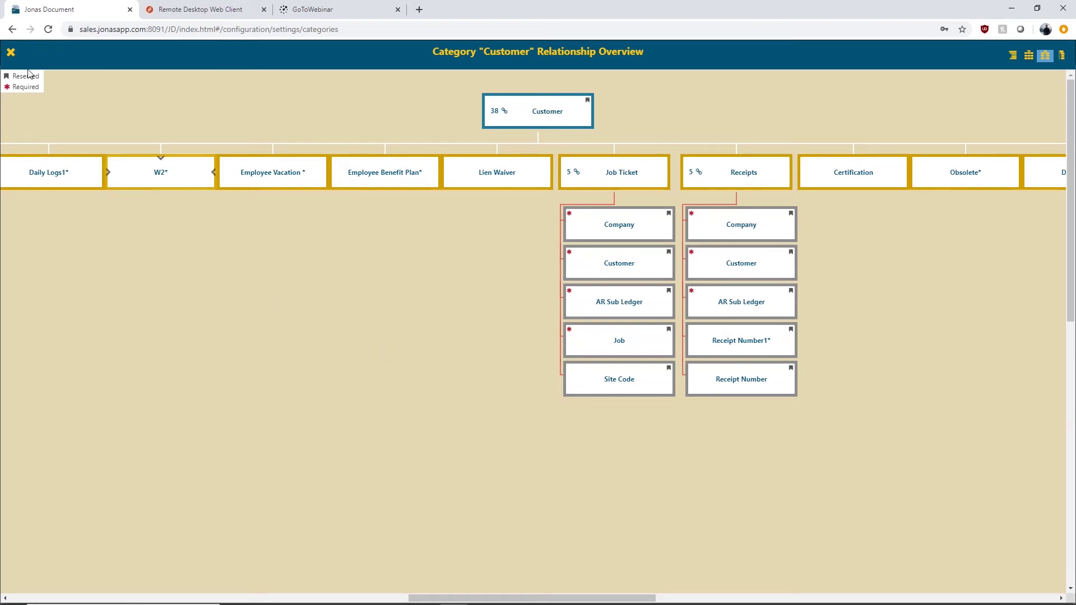
pyautogui.click(8, 54)
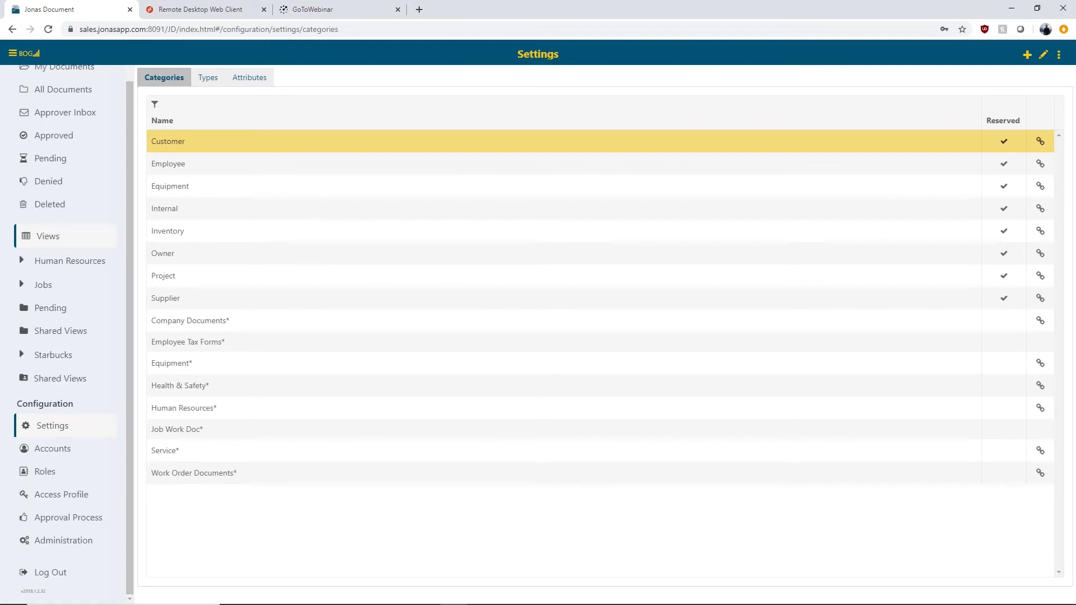
# - Open the Supplier Invoices approval process for editing
pyautogui.click(48, 520)
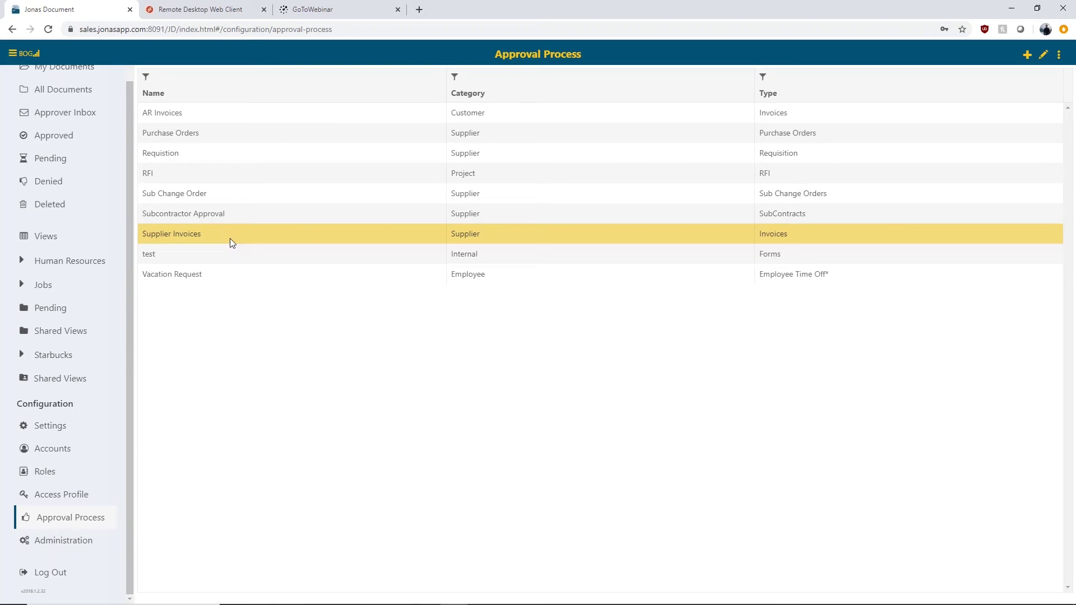
pyautogui.click(1042, 56)
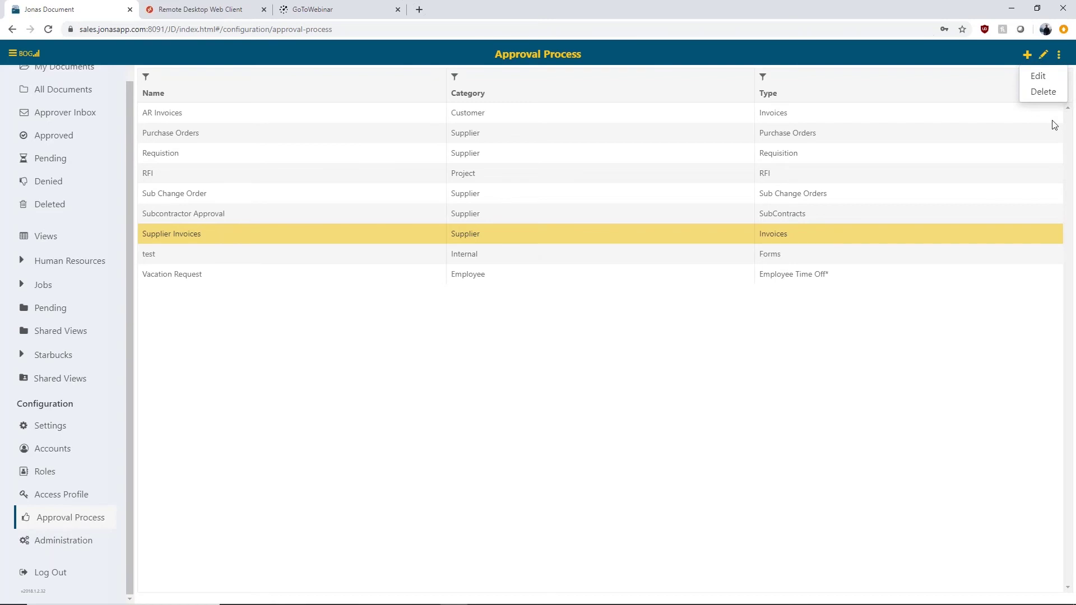
pyautogui.click(1041, 77)
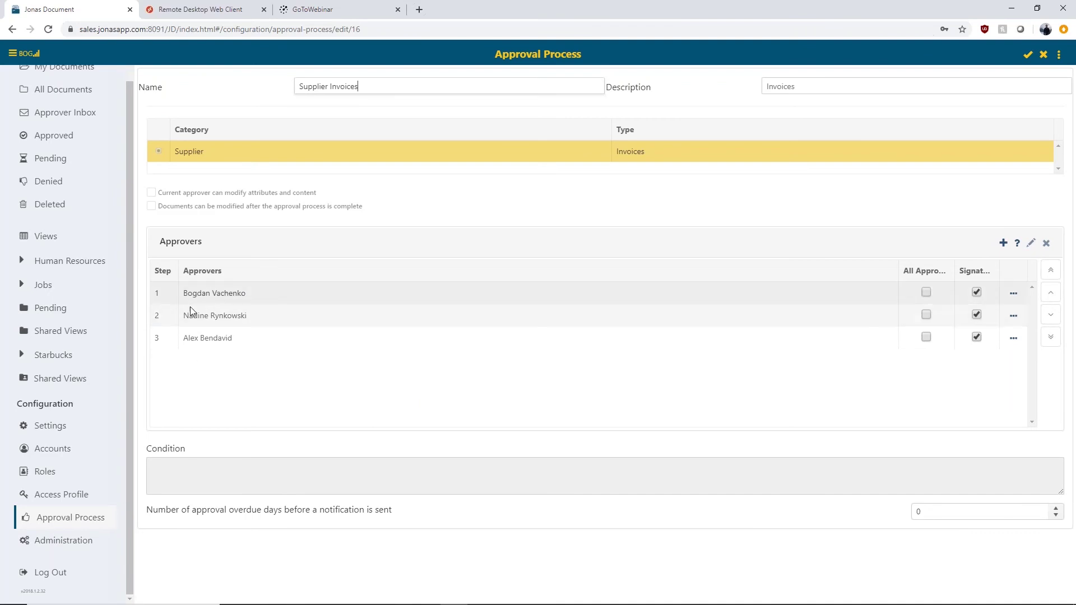
# - Examine the condition assigned to each of the three approver steps, ending on step 1
pyautogui.click(207, 294)
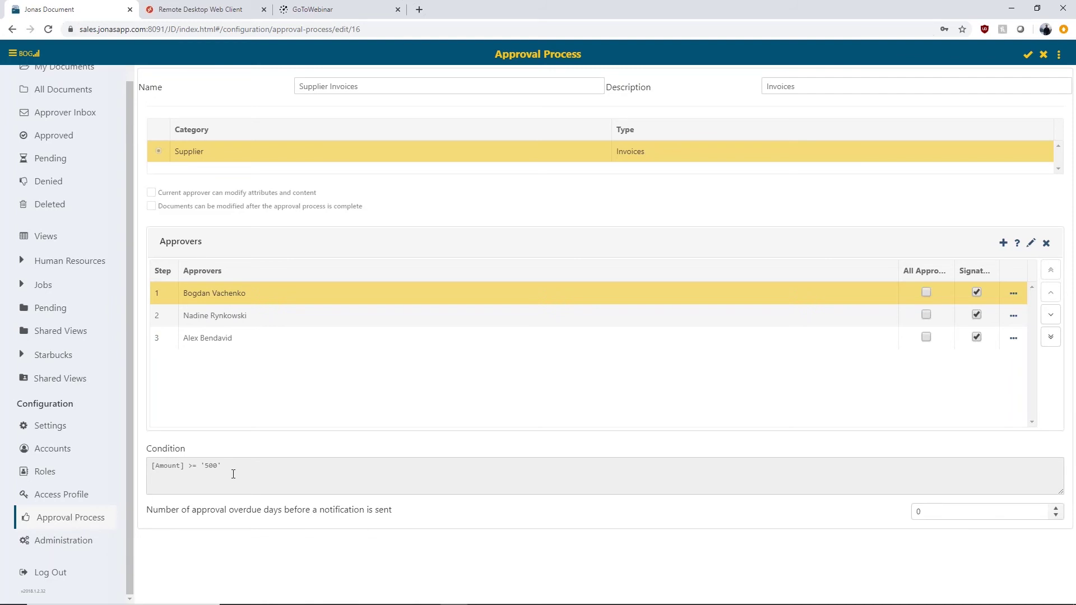
pyautogui.click(267, 314)
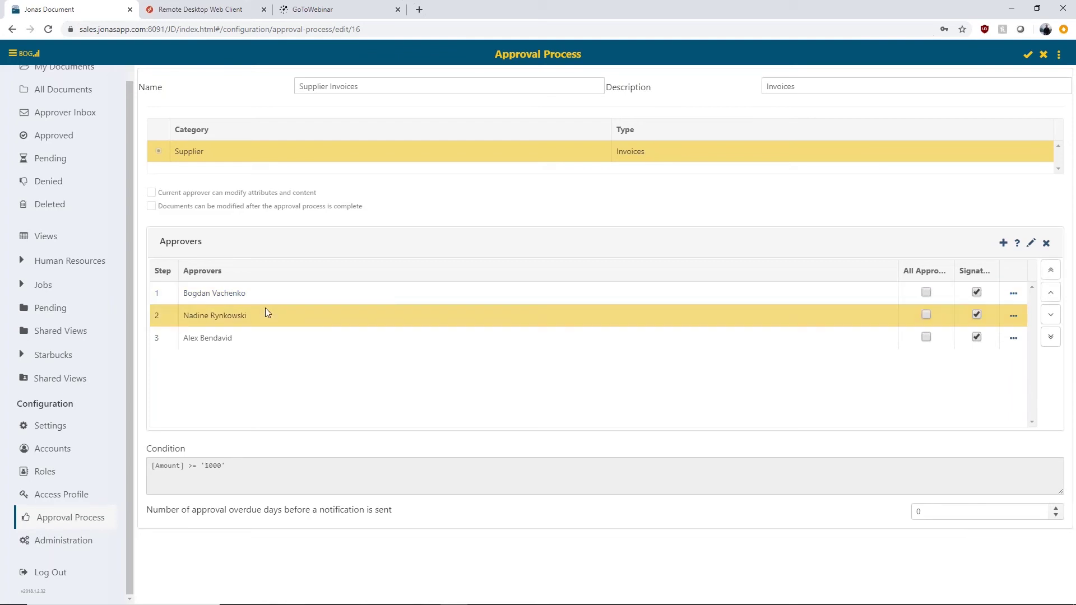
pyautogui.click(253, 338)
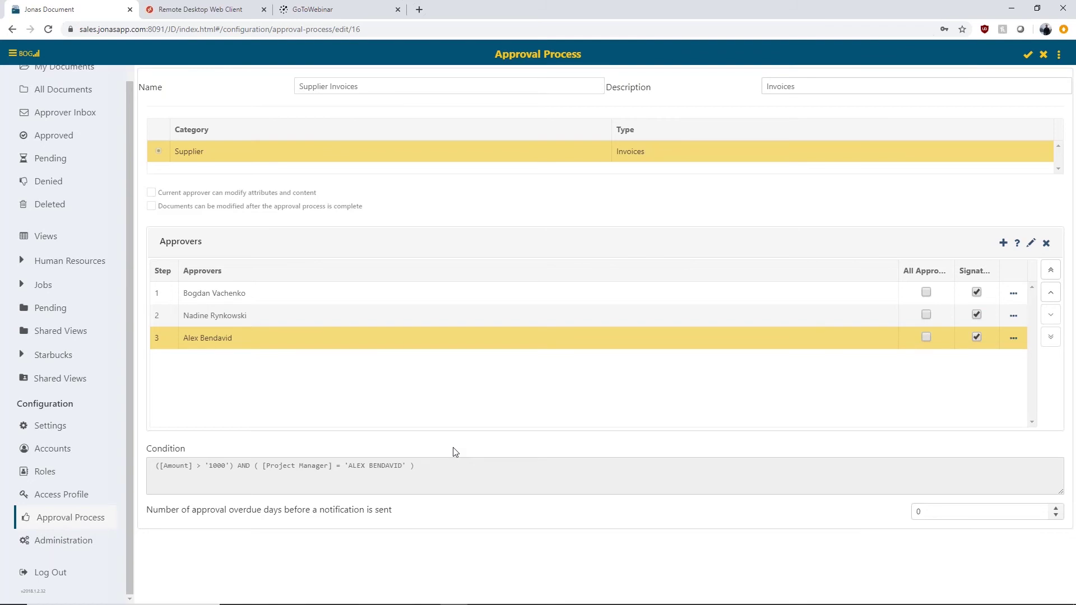
pyautogui.click(426, 293)
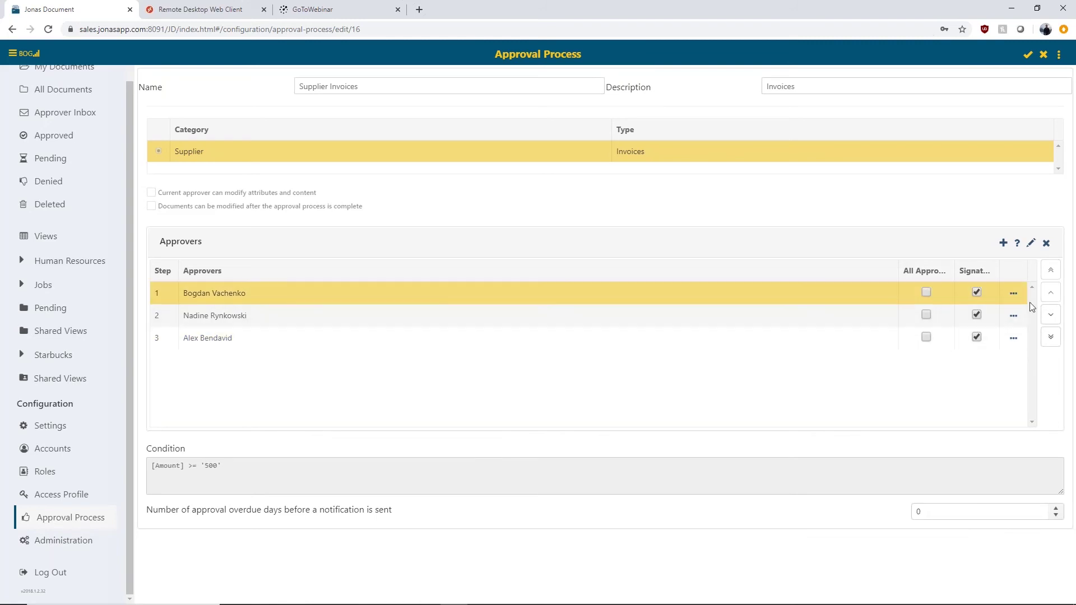
# - Examine the attributes available for the step 1 approver condition, leaving the condition without edits
pyautogui.click(1013, 294)
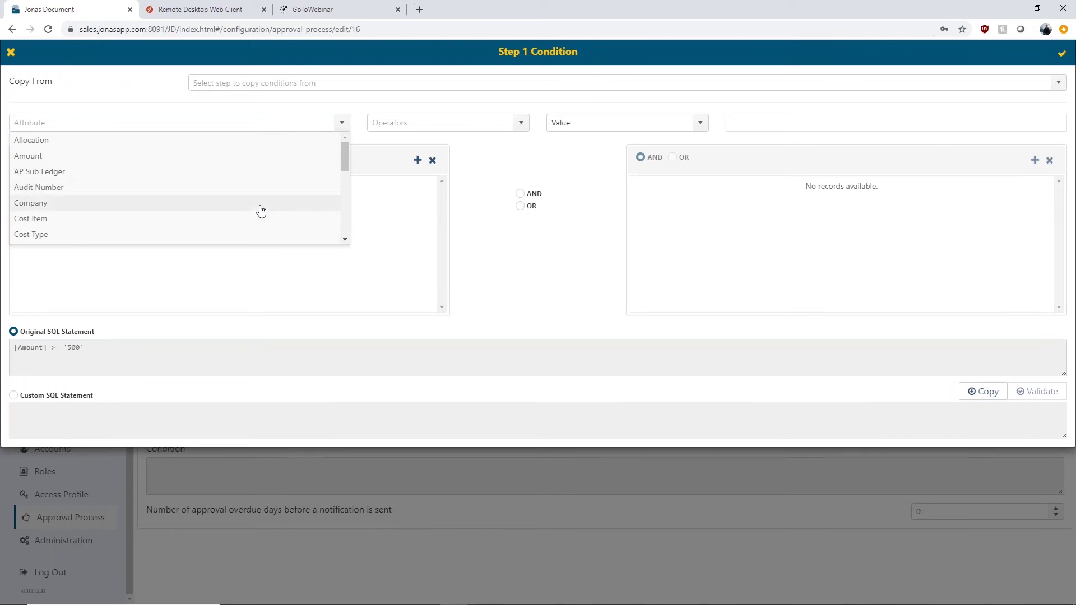
pyautogui.scroll(-5, 254, 225)
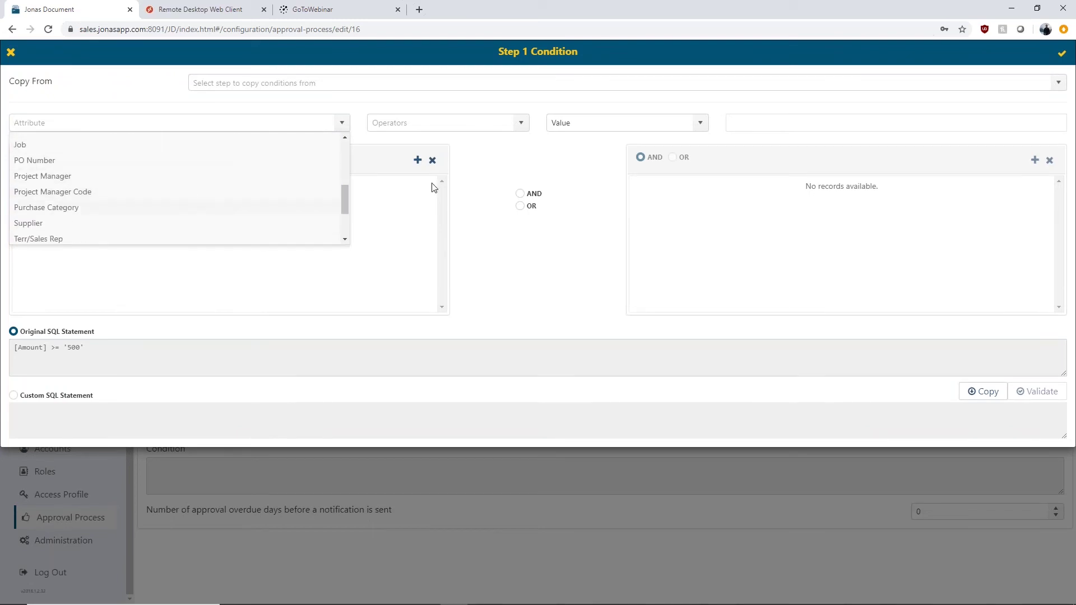
pyautogui.click(496, 301)
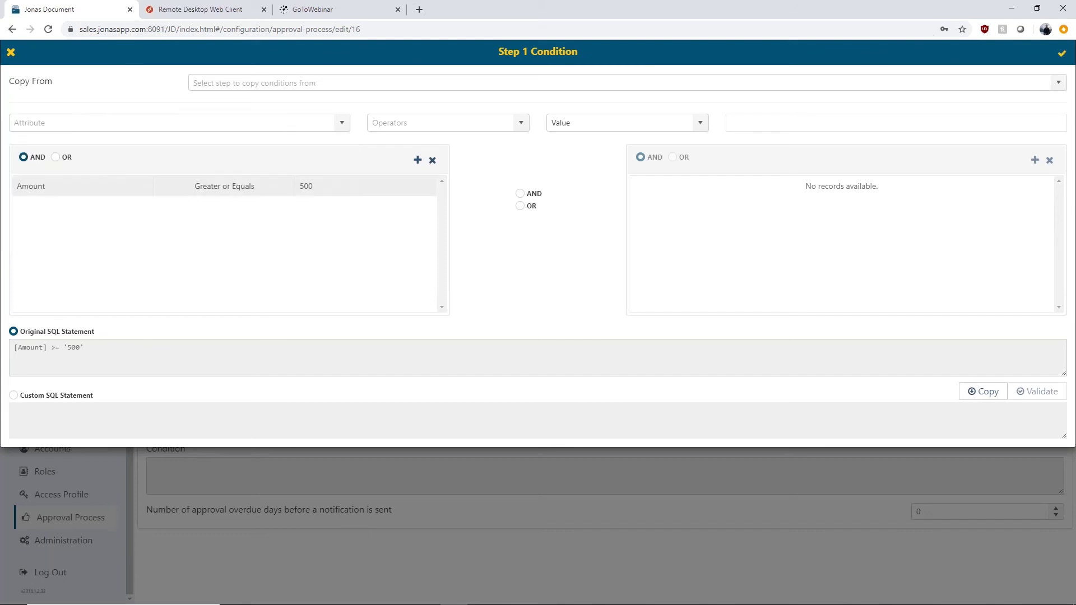
pyautogui.click(12, 53)
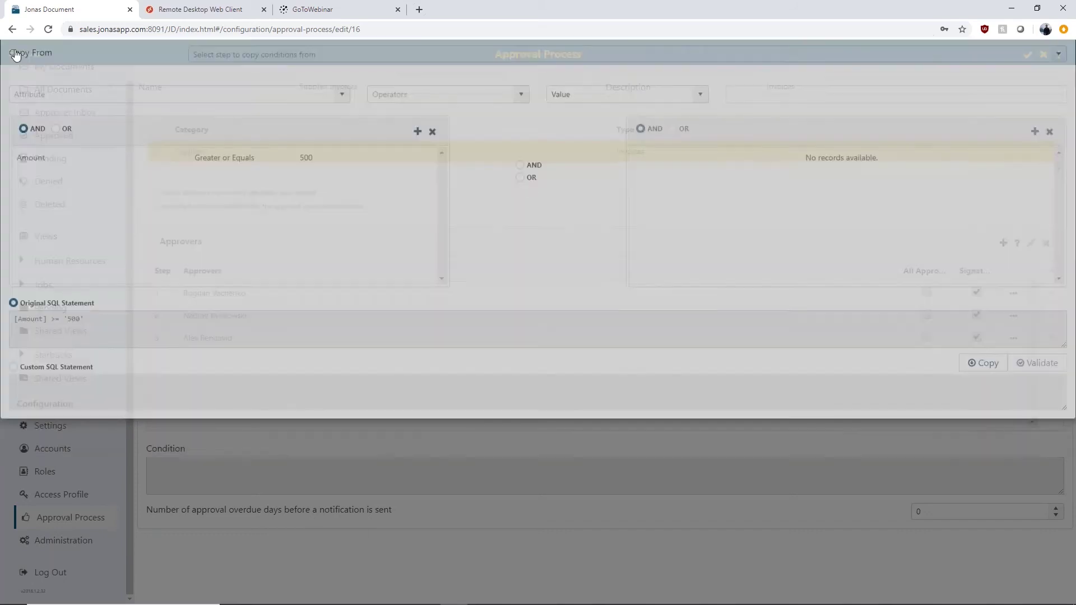
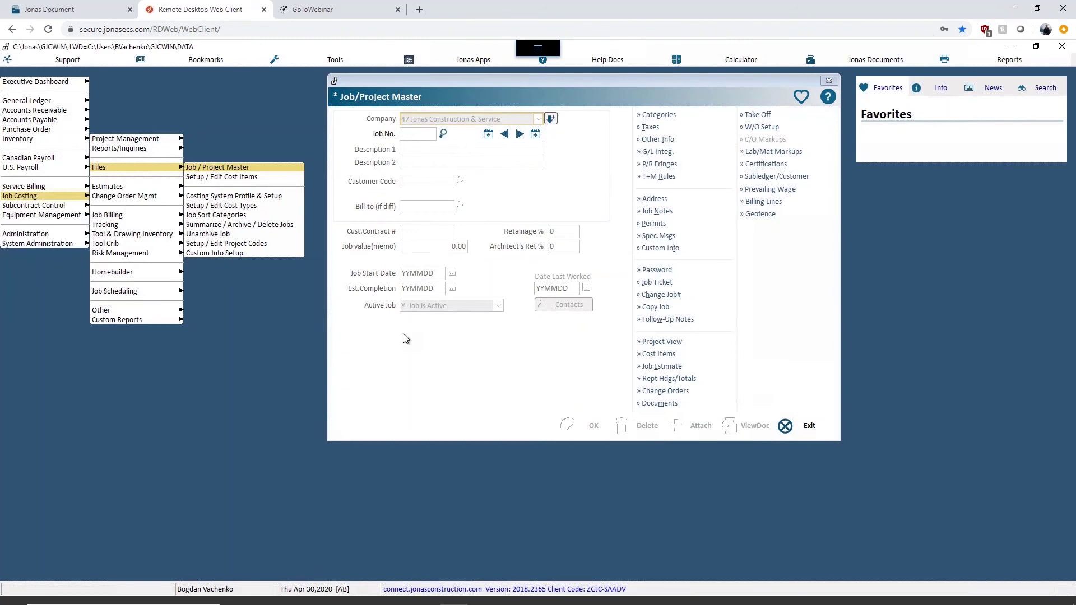
# - In the remote desktop session, close Job/Project Master and open Setup/Edit A/P Batches (Const) under Accounts Payable processing
pyautogui.press('F2')
pyautogui.click(819, 407)
pyautogui.press('Escape')
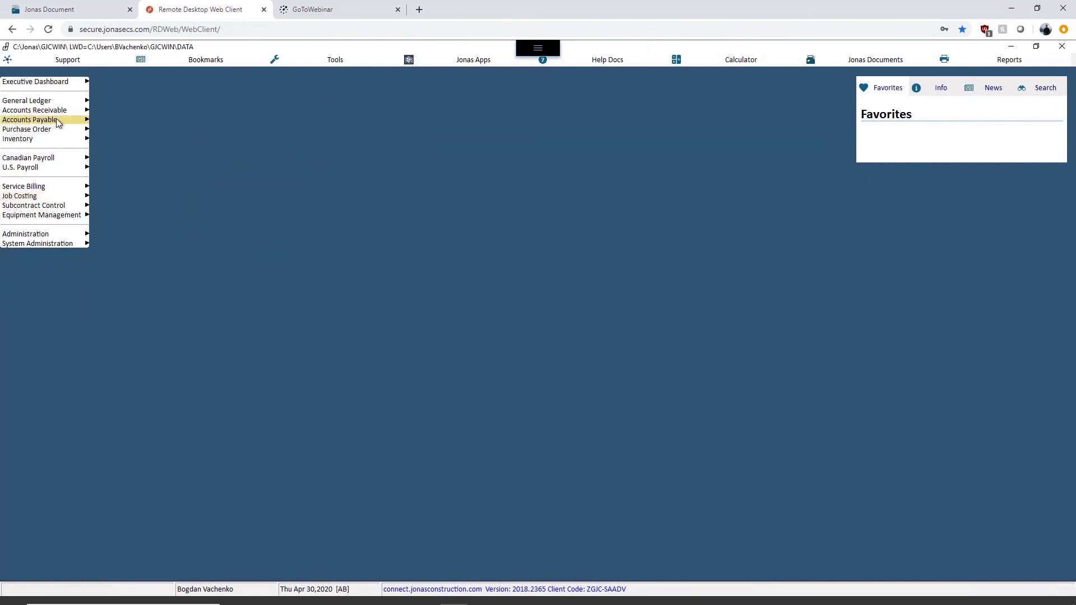
pyautogui.moveTo(121, 120)
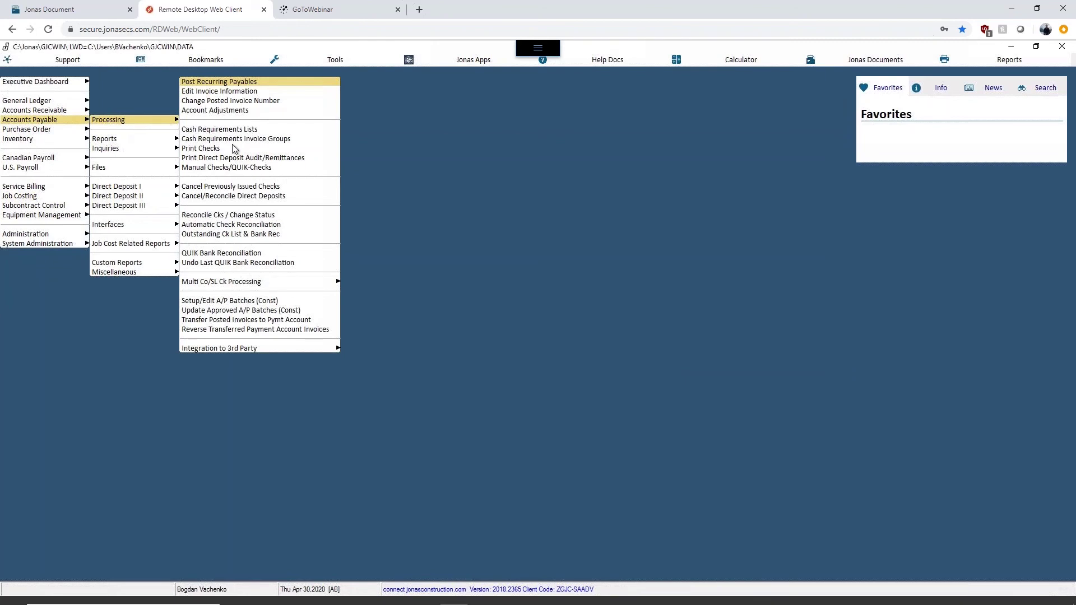
pyautogui.click(230, 301)
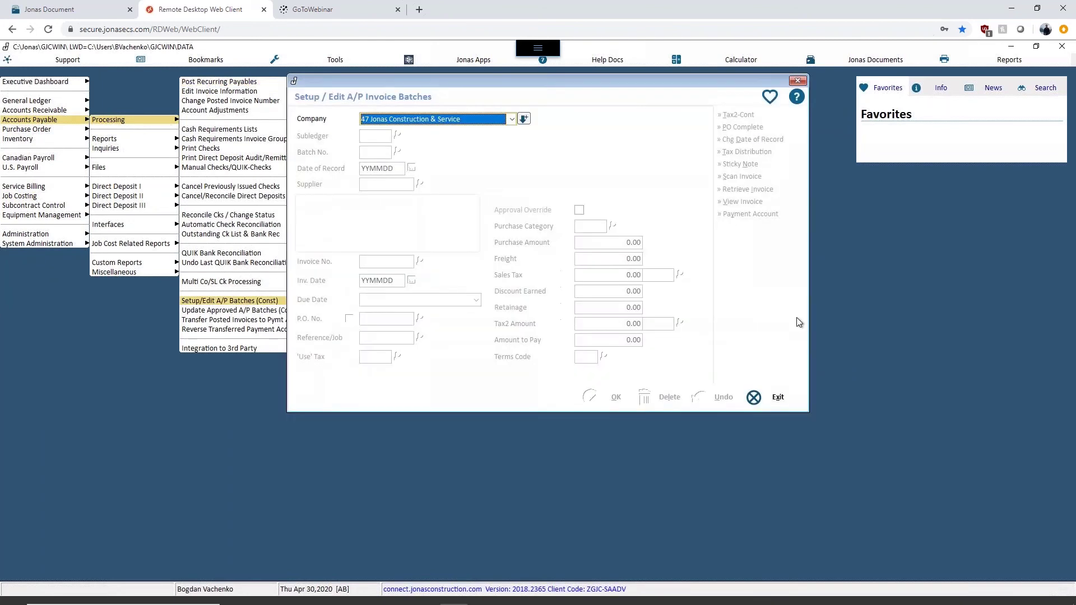
# - Start a new invoice batch for 47 Jonas Construction & Service in the Trades Payable subledger (T)
pyautogui.press('Return')
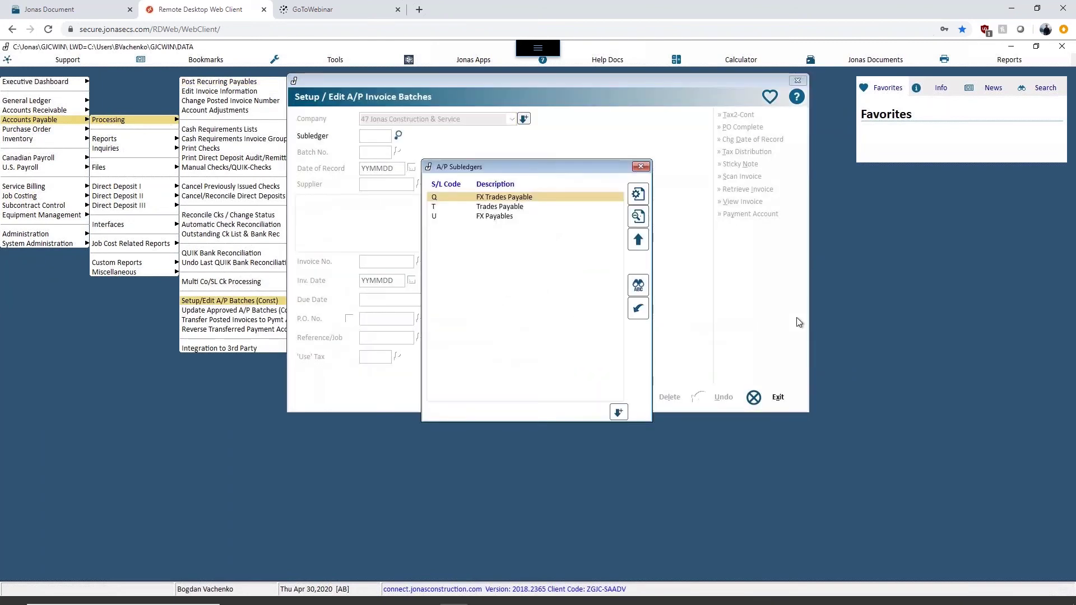
pyautogui.press('Down')
pyautogui.press('Return')
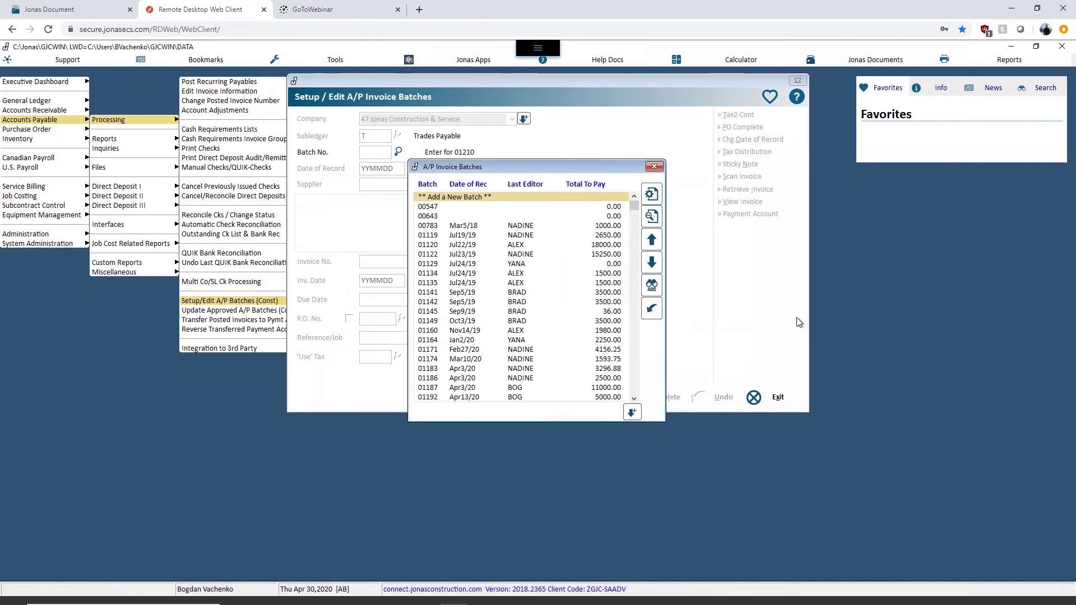
pyautogui.press('Escape')
pyautogui.press('Return')
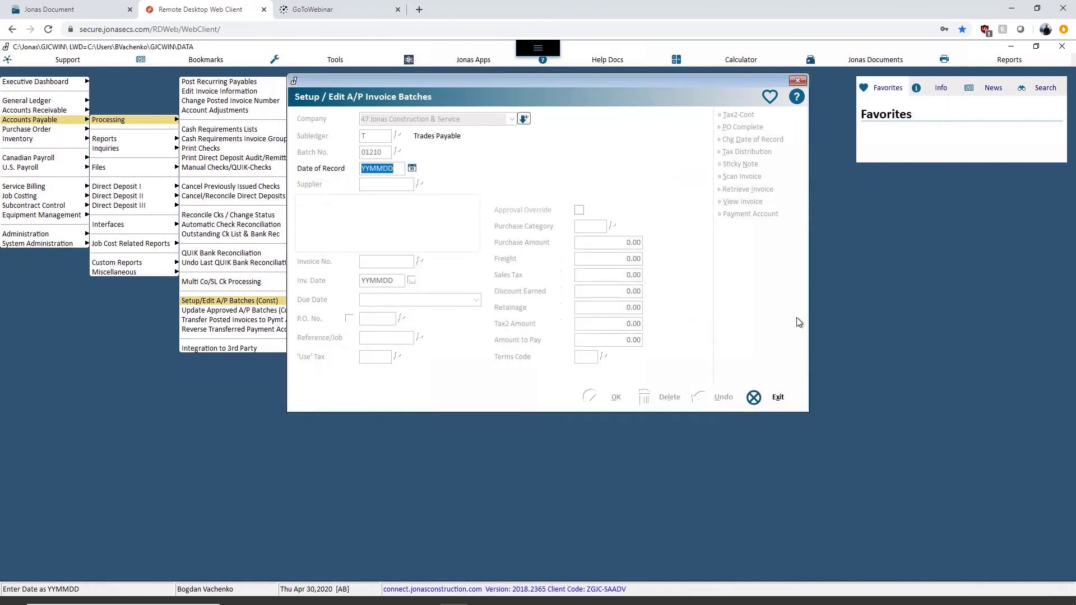
# - Accept the default date of record, choose supplier ABC Supply Company, and enter invoice number 15615615
pyautogui.press('Return')
pyautogui.press('Down')
pyautogui.press('Down')
pyautogui.press('Down')
pyautogui.press('Down')
pyautogui.press('Down')
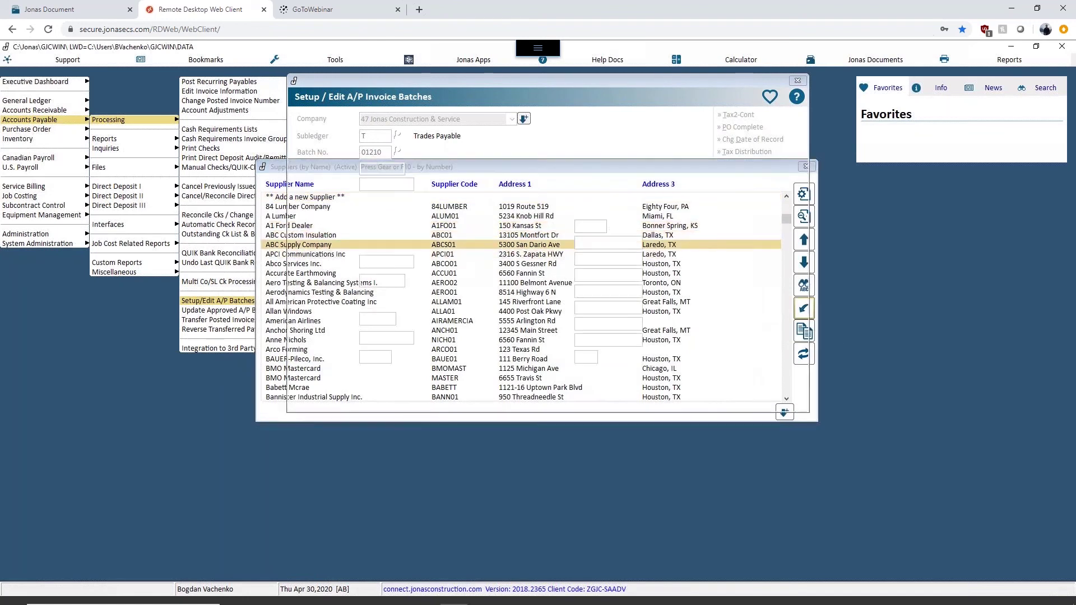
pyautogui.press('Return')
pyautogui.write('15615615')
pyautogui.press('Return')
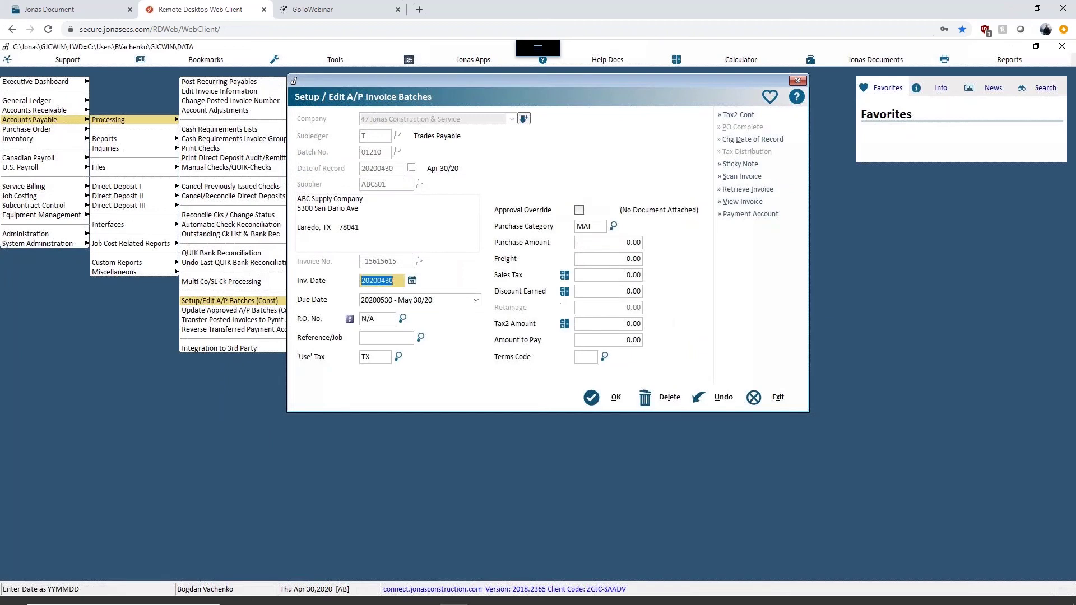
# - Keep the default invoice details, set the purchase amount to 500.00, and leave freight at 0.00
pyautogui.press('Return')
pyautogui.press('Return')
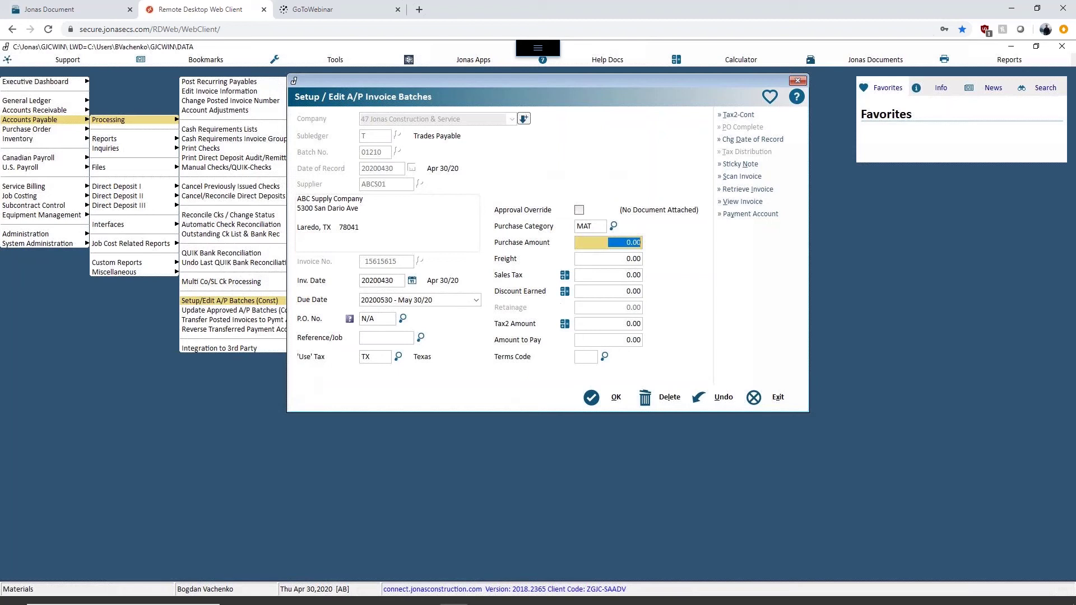
pyautogui.write('50')
pyautogui.press('Tab')
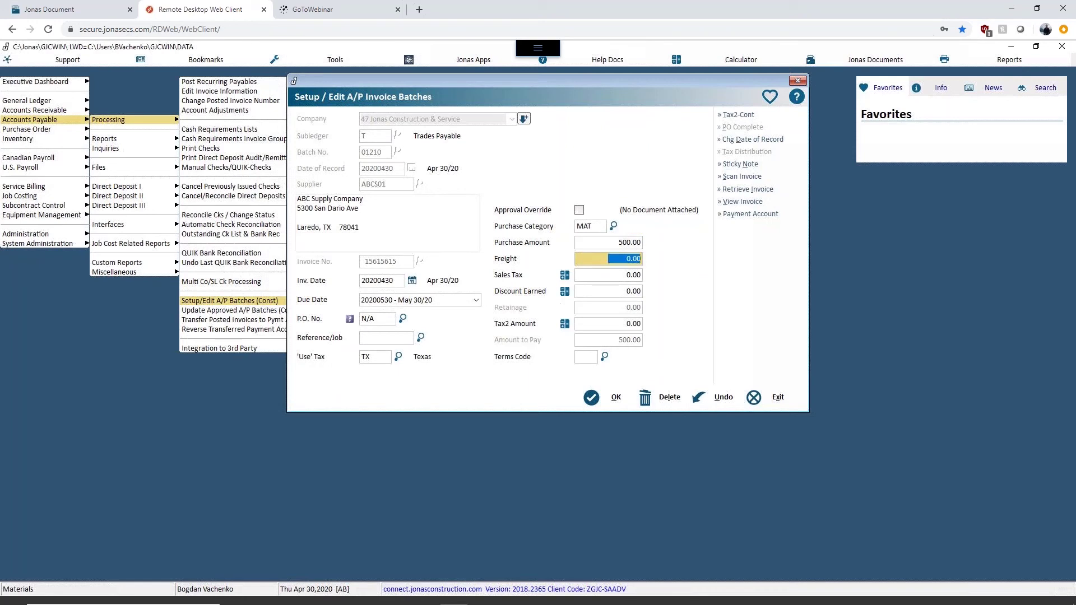
pyautogui.press('Tab')
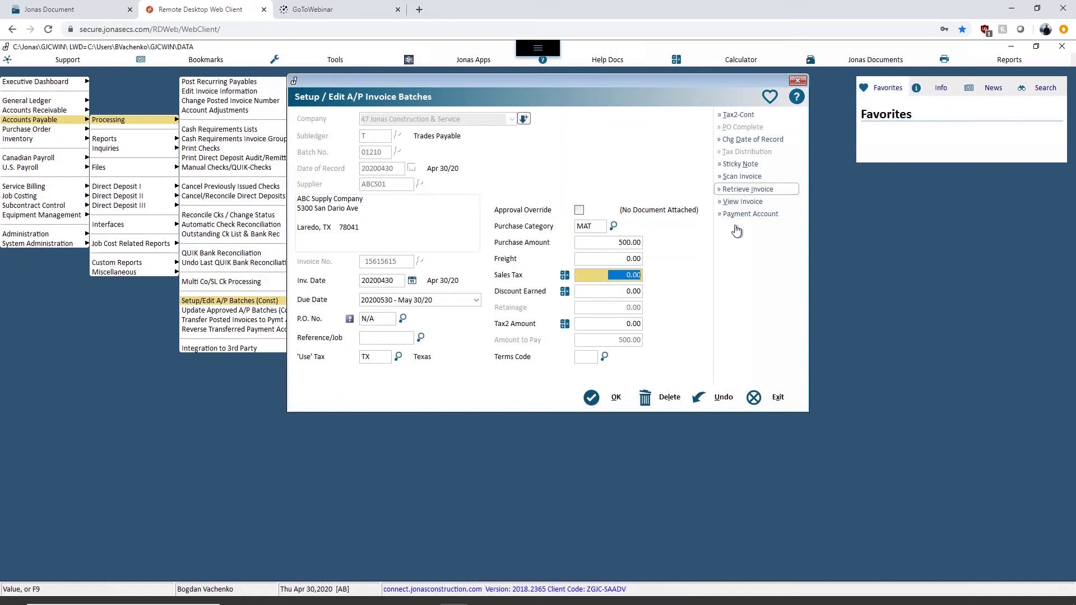
pyautogui.click(747, 190)
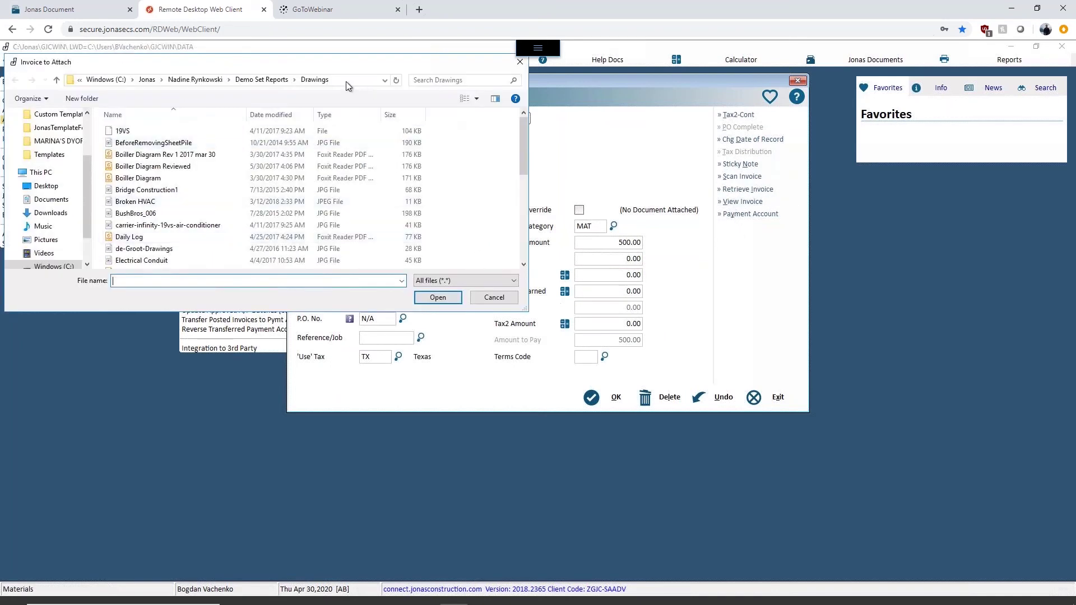
pyautogui.click(347, 82)
pyautogui.click(494, 298)
# - Try assembling a scanned invoice PDF from Soil Test Report Appendix B(1) images 2, 5 and 6, closing the PDF creator without saving
pyautogui.click(742, 176)
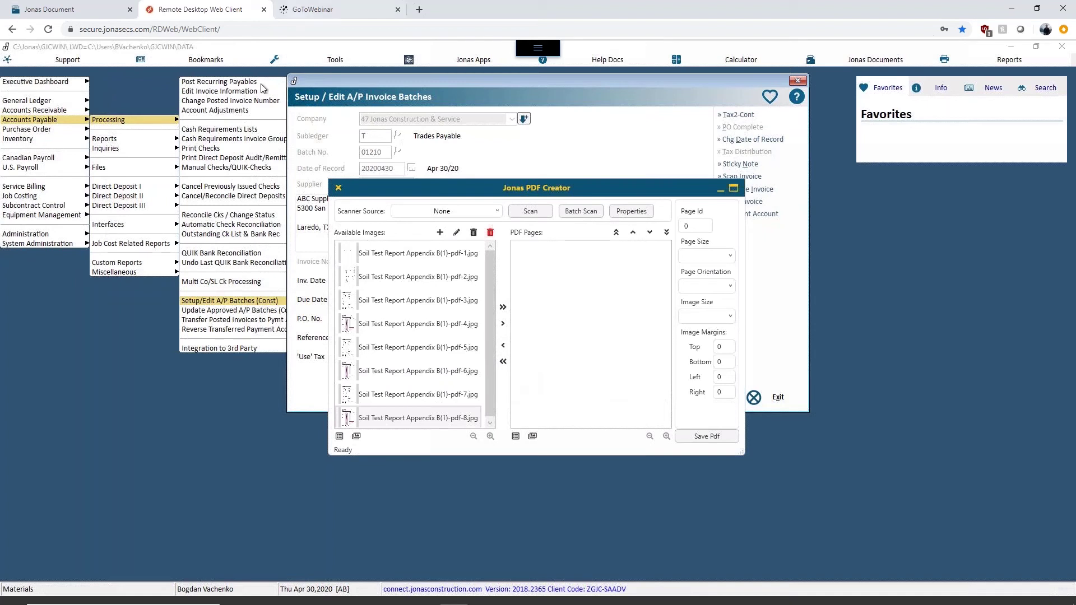
pyautogui.click(437, 277)
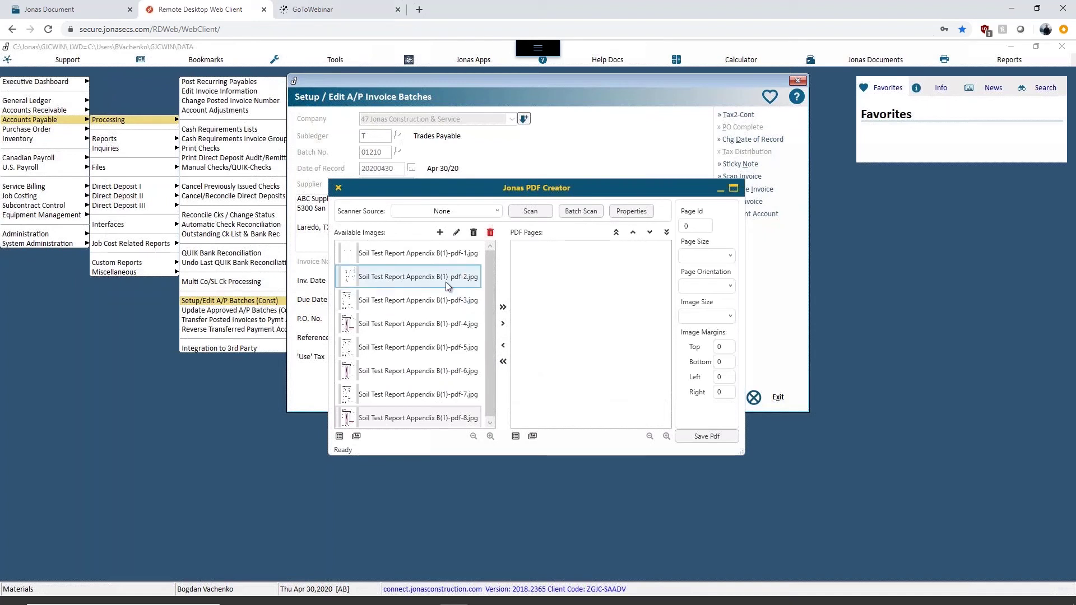
pyautogui.click(503, 323)
pyautogui.click(463, 331)
pyautogui.click(503, 324)
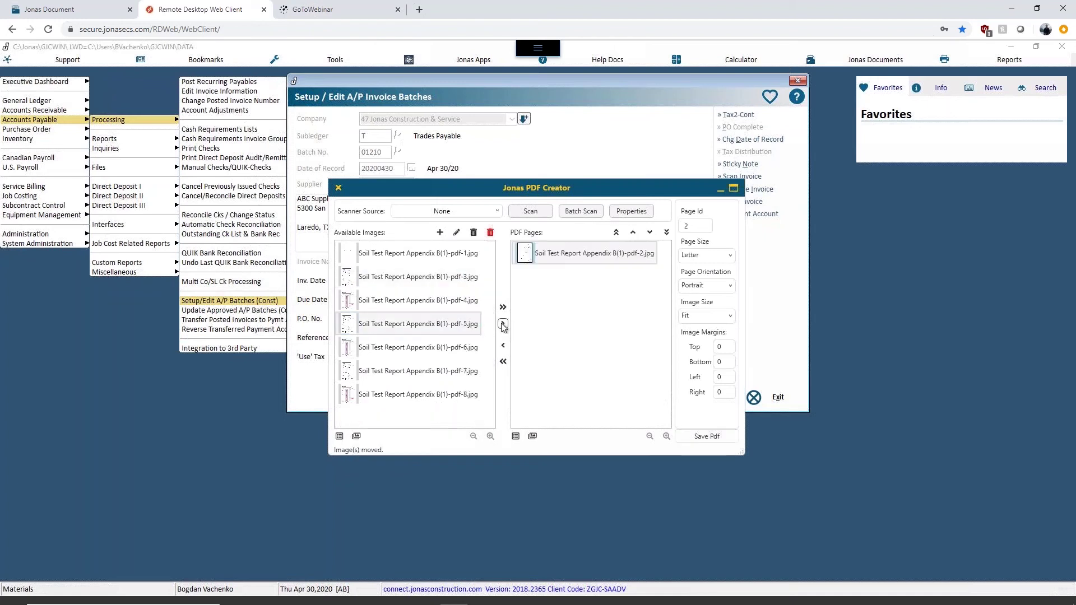
pyautogui.click(456, 314)
pyautogui.click(502, 324)
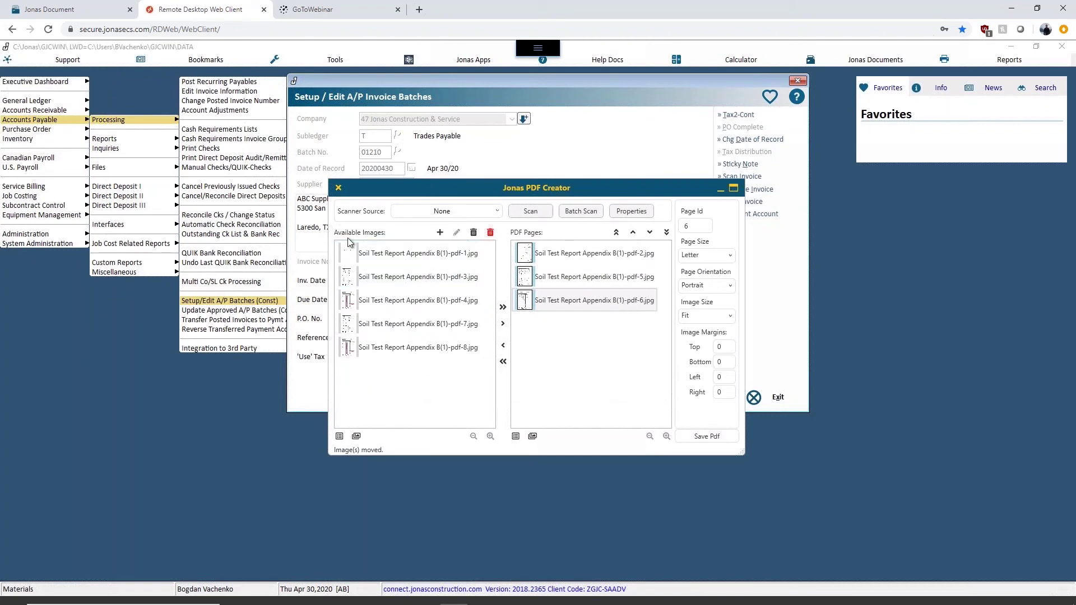
pyautogui.click(338, 188)
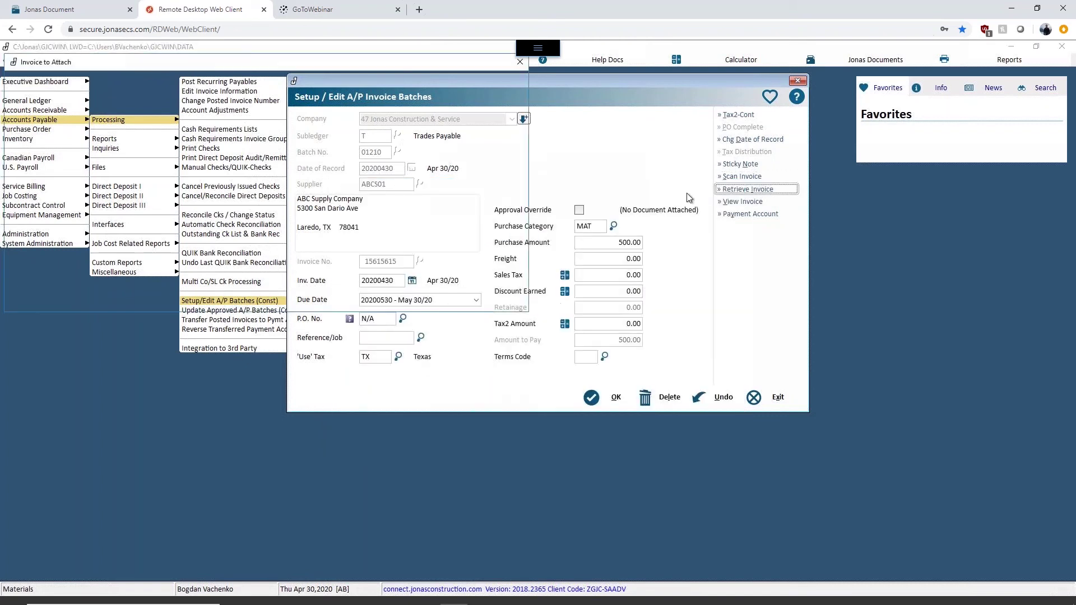
# - Attach the Home Depot Invoice file from the Invoices folder of Demo Set Reports to the invoice
pyautogui.moveTo(92, 72); pyautogui.dragTo(59, 81)
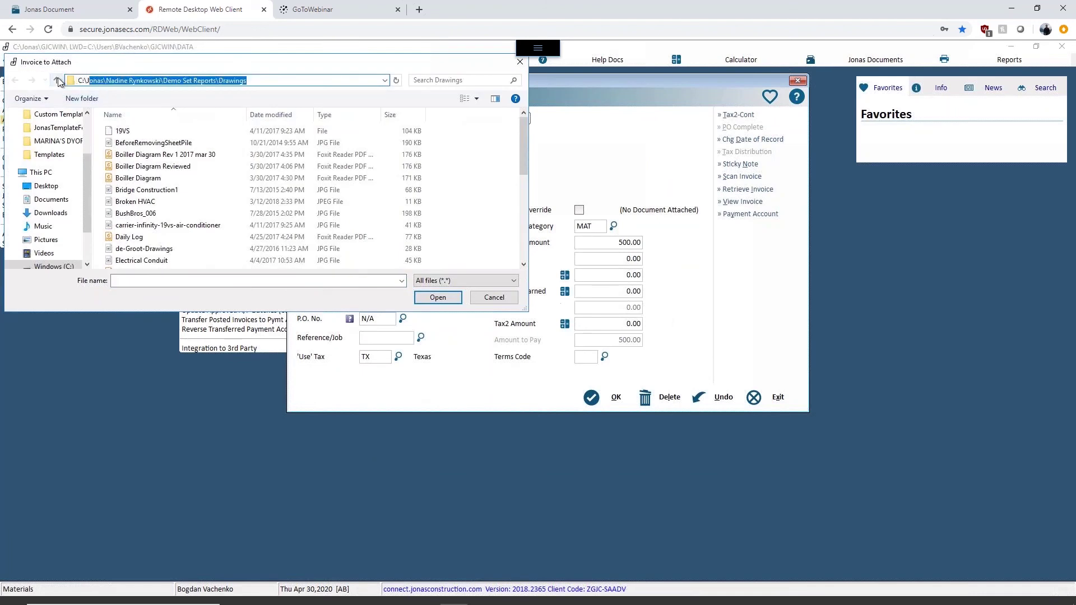
pyautogui.click(57, 80)
pyautogui.doubleClick(142, 213)
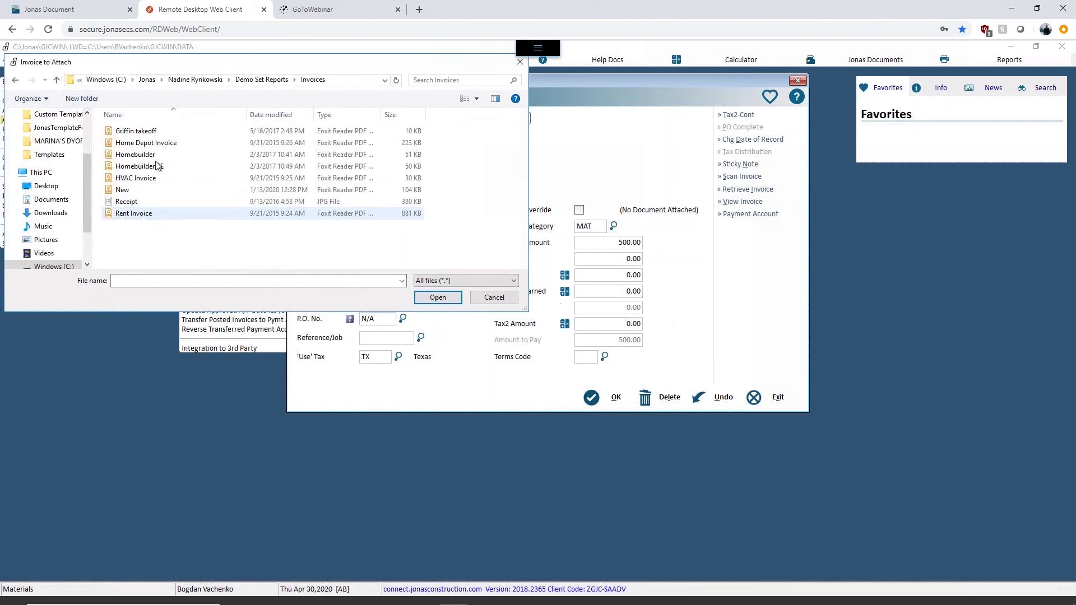
pyautogui.click(147, 143)
pyautogui.click(445, 299)
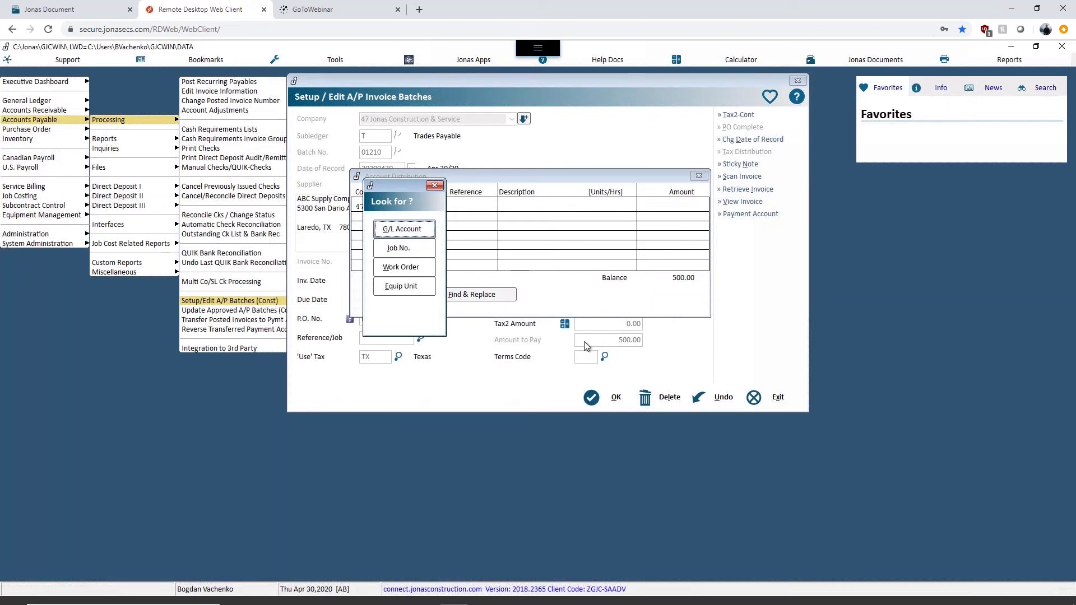
# - Distribute the invoice to job 17-006, Houston Medical Center
pyautogui.press('Tab')
pyautogui.press('Return')
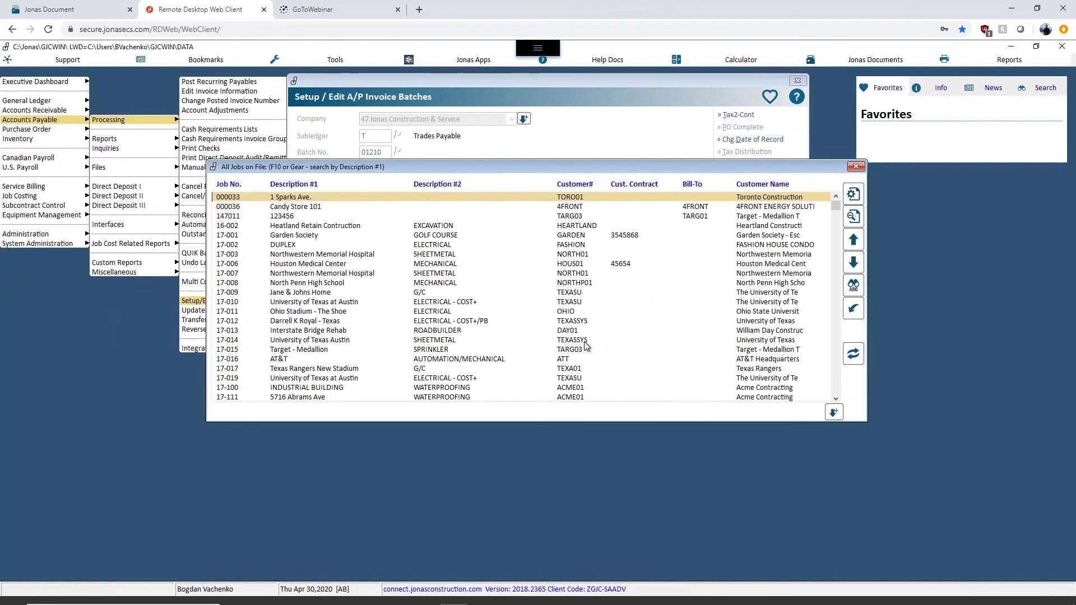
pyautogui.press('Down')
pyautogui.press('Down')
pyautogui.press('Down')
pyautogui.press('Down')
pyautogui.press('Down')
pyautogui.press('Down')
pyautogui.press('Down')
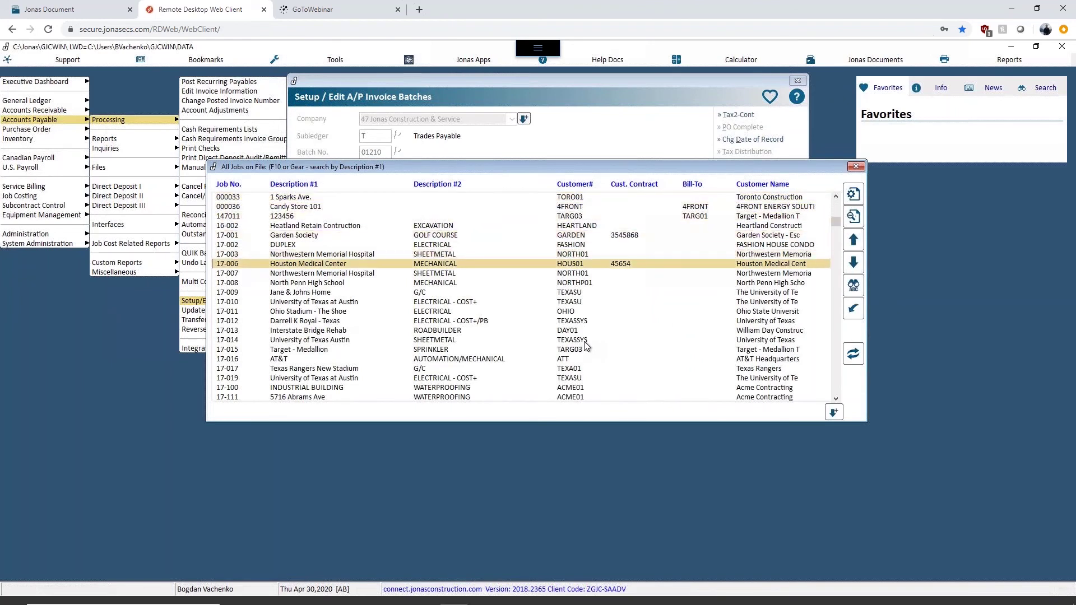
pyautogui.press('Return')
# - Set the distribution line's cost item to 0000100 and its cost type to 2F, Materials - Non Taxable
pyautogui.press('Escape')
pyautogui.press('Return')
pyautogui.press('Down')
pyautogui.press('Down')
pyautogui.press('Down')
pyautogui.press('Down')
pyautogui.press('Down')
pyautogui.press('Down')
pyautogui.press('Down')
pyautogui.press('Down')
pyautogui.press('Down')
pyautogui.press('Down')
pyautogui.press('Down')
pyautogui.press('Down')
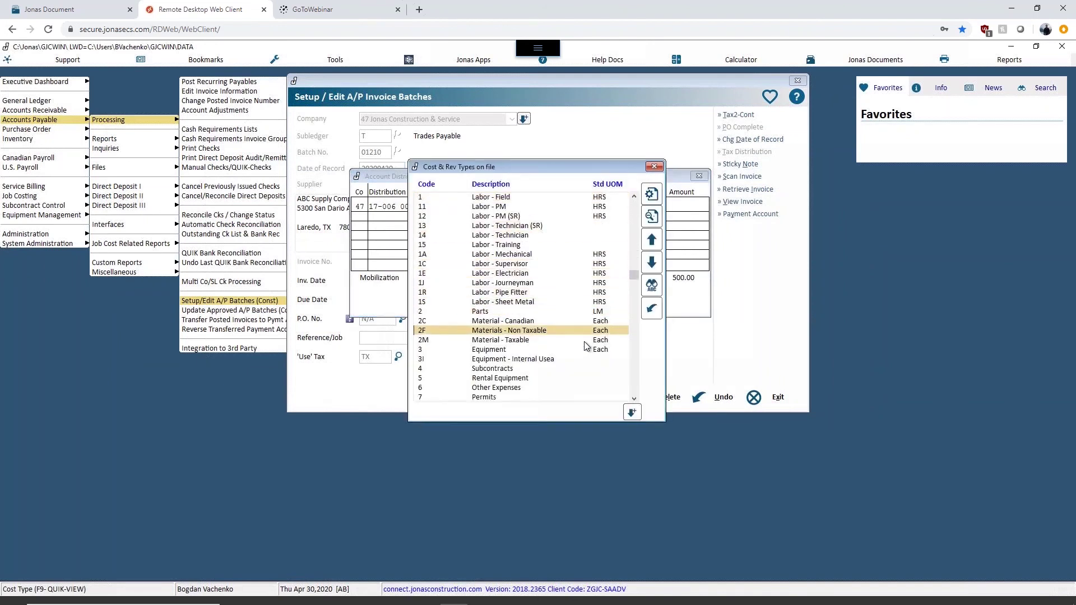
pyautogui.press('Return')
# - Accept the line's default reference, description and units, allocate 500.00 to it, and confirm the account distribution
pyautogui.press('Return')
pyautogui.press('Return')
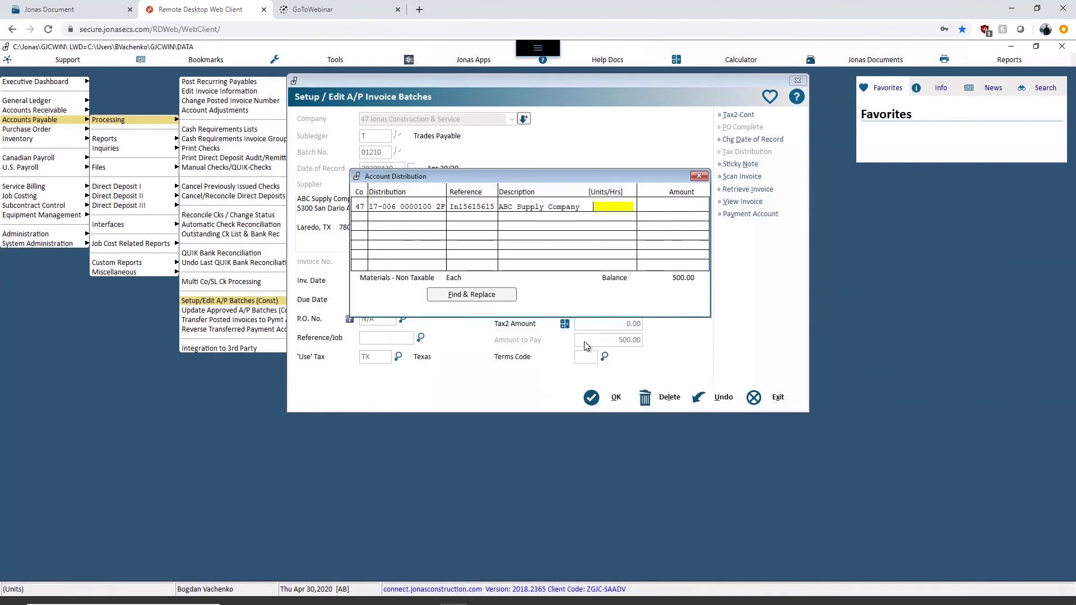
pyautogui.press('Return')
pyautogui.press('Return')
pyautogui.press('Return')
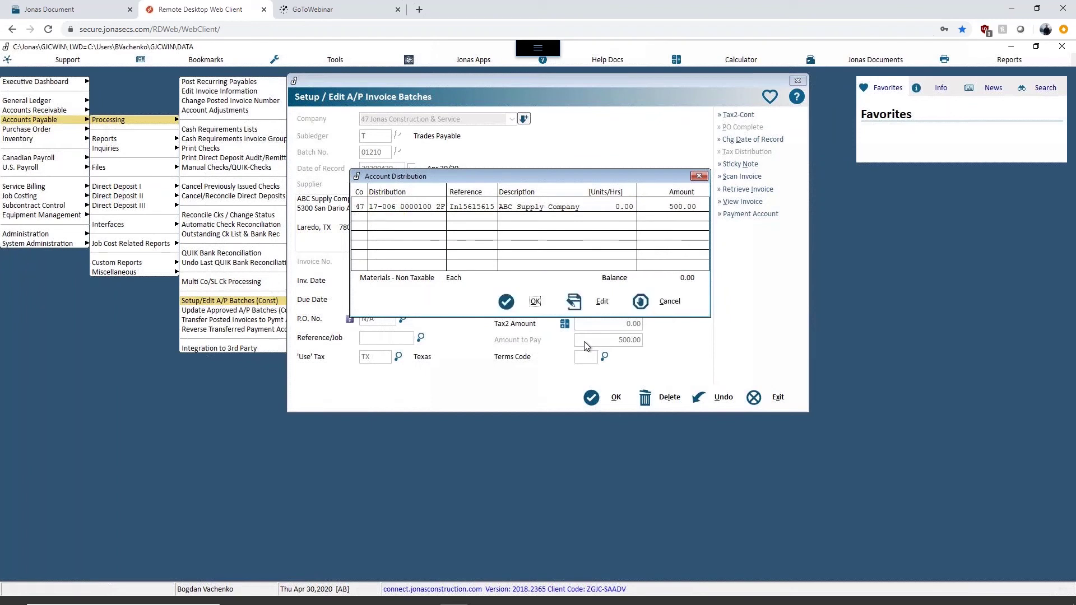
pyautogui.click(532, 301)
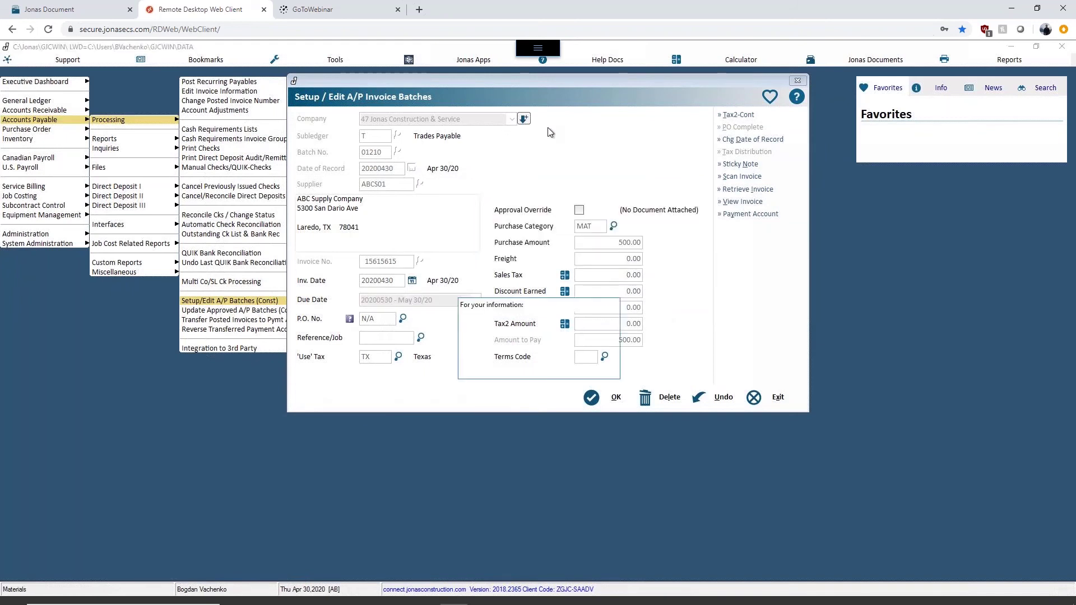
# - Finish entering invoices in the batch and review the batch's invoices with their approval status
pyautogui.press('Return')
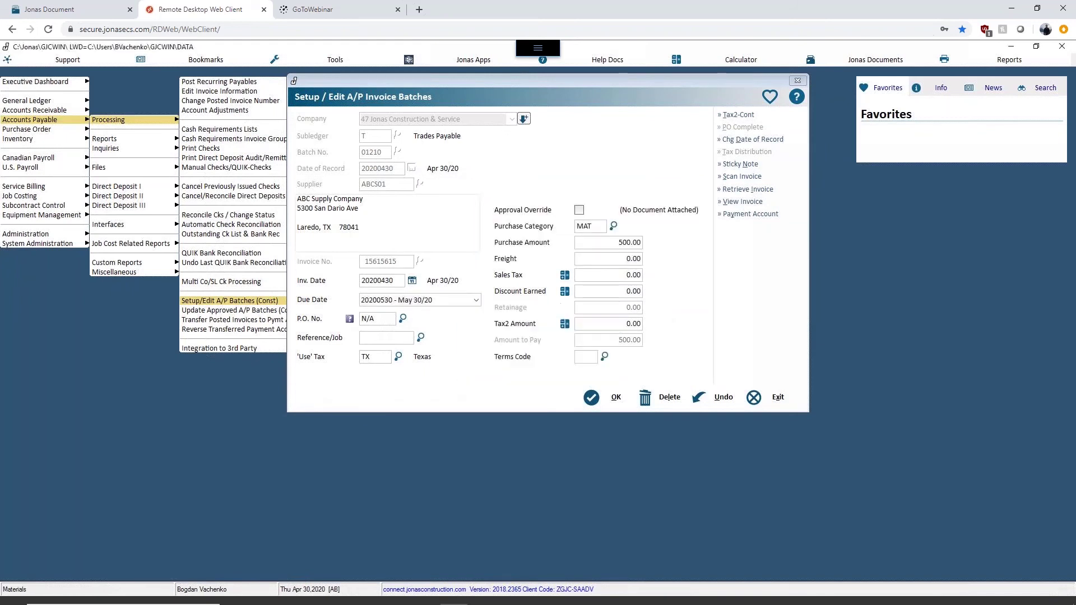
pyautogui.press('Escape')
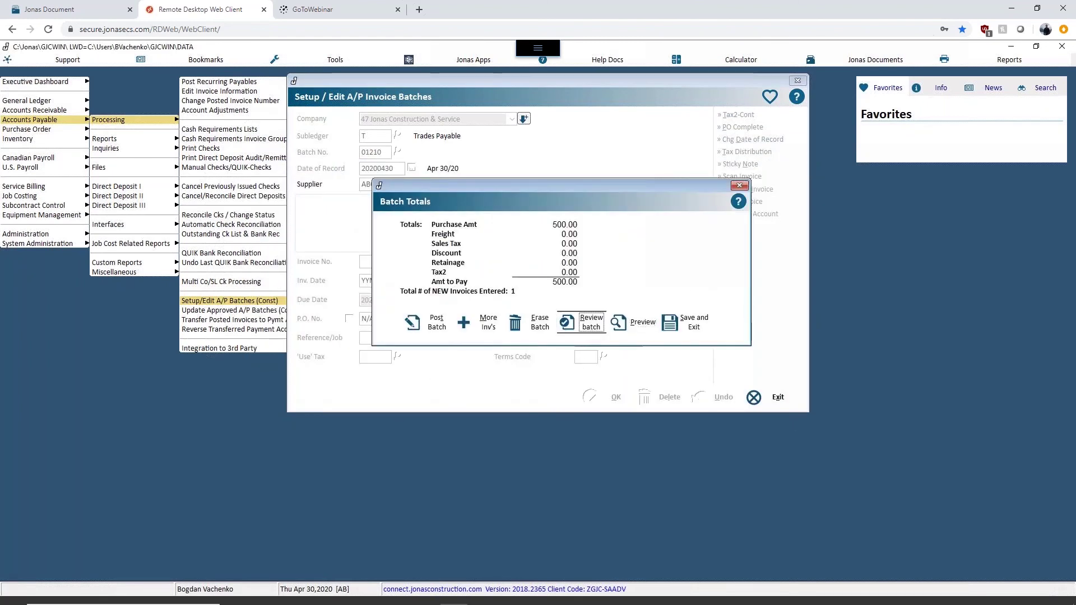
pyautogui.click(585, 323)
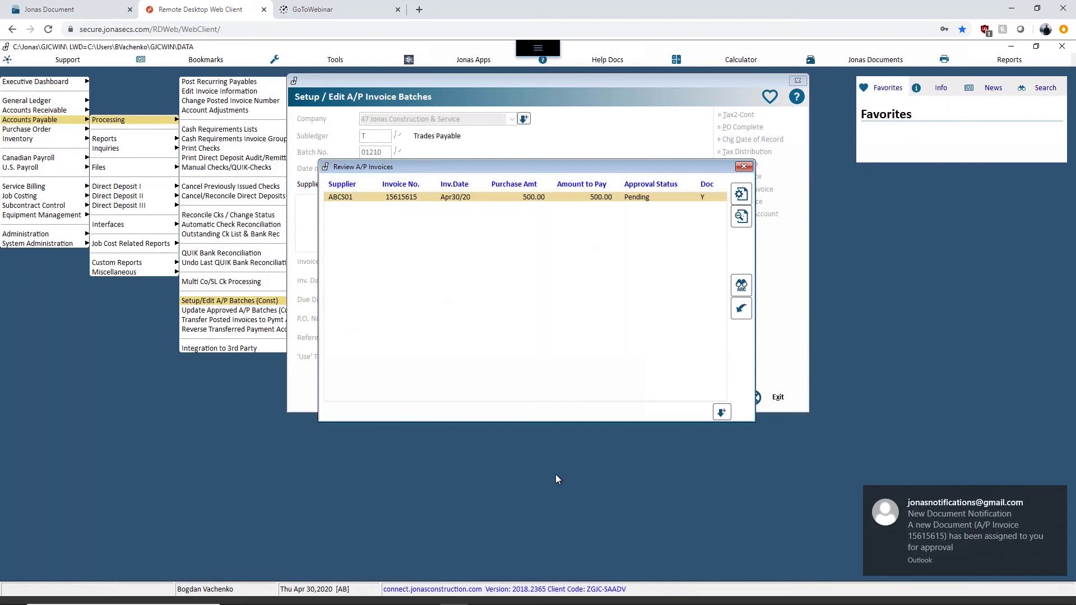
# - Switch to Jonas Document's Approver Inbox and view A/P Invoice 15615615's document preview and related documents
pyautogui.click(78, 10)
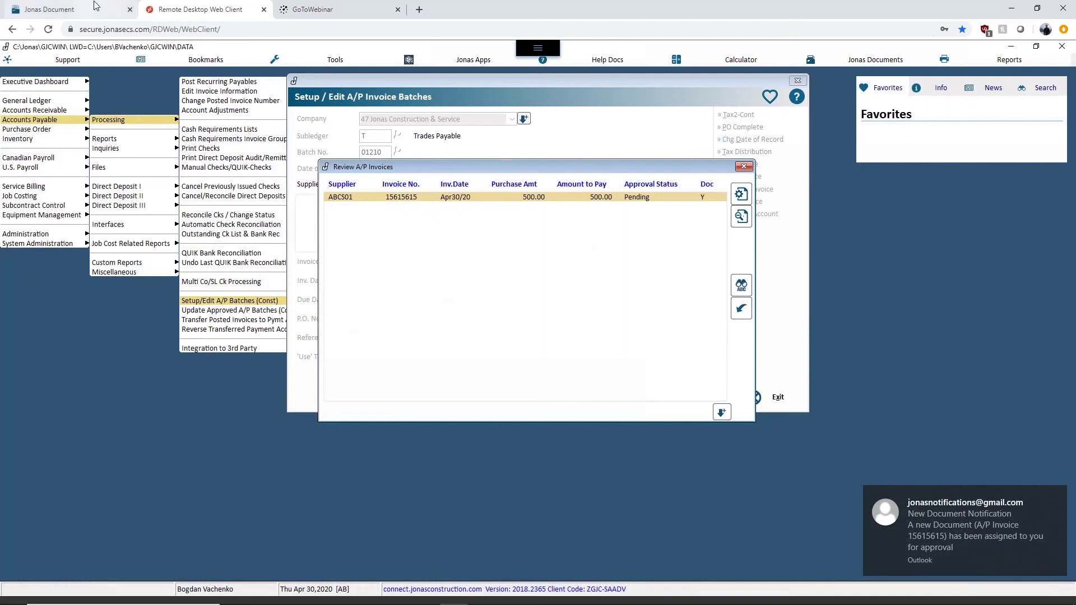
pyautogui.scroll(2, 126, 172)
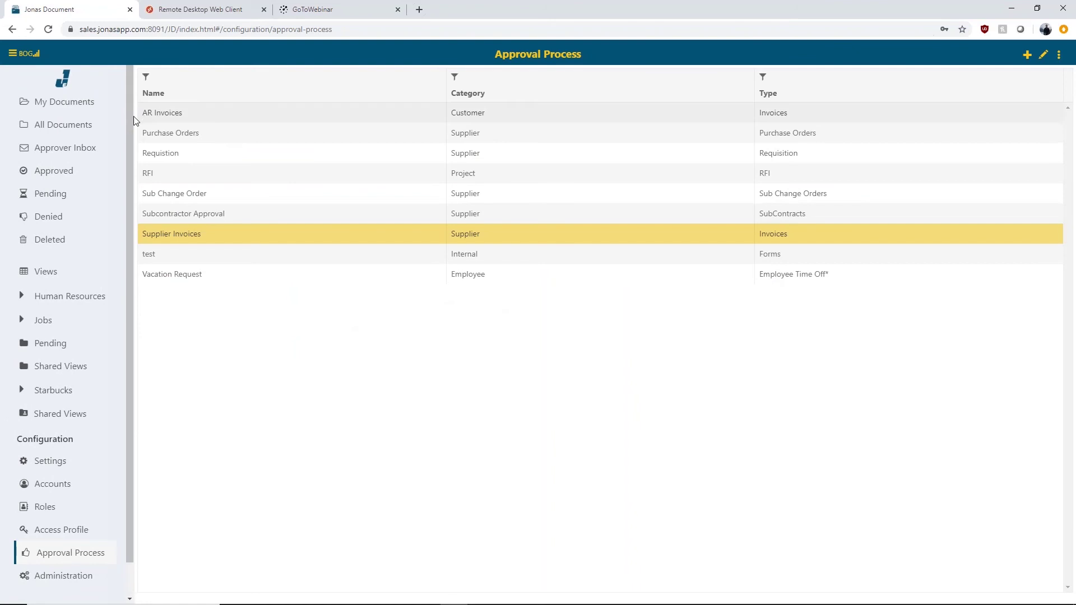
pyautogui.click(70, 148)
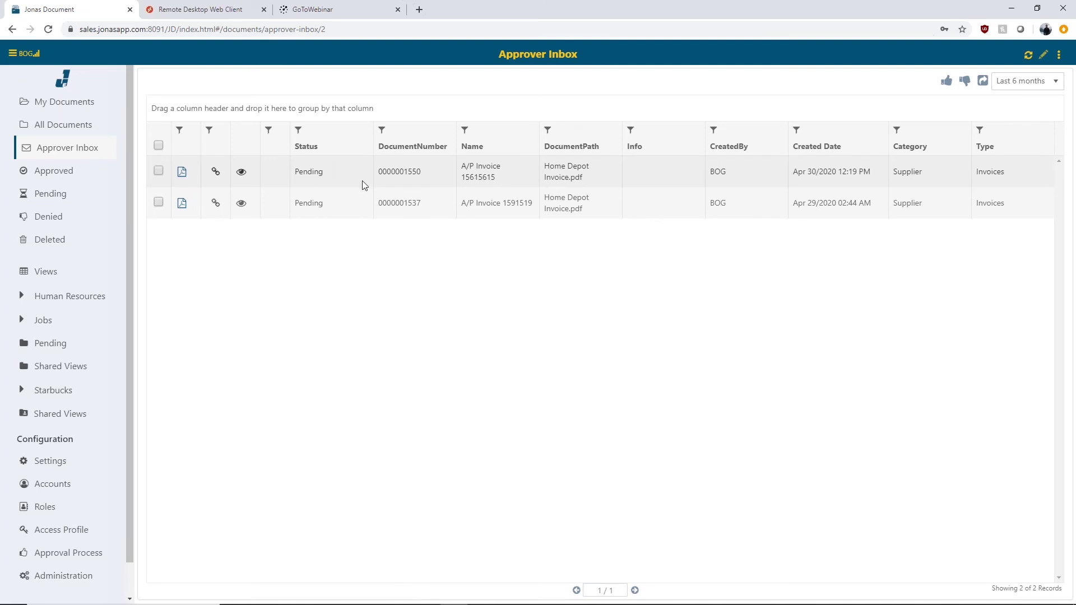
pyautogui.click(241, 172)
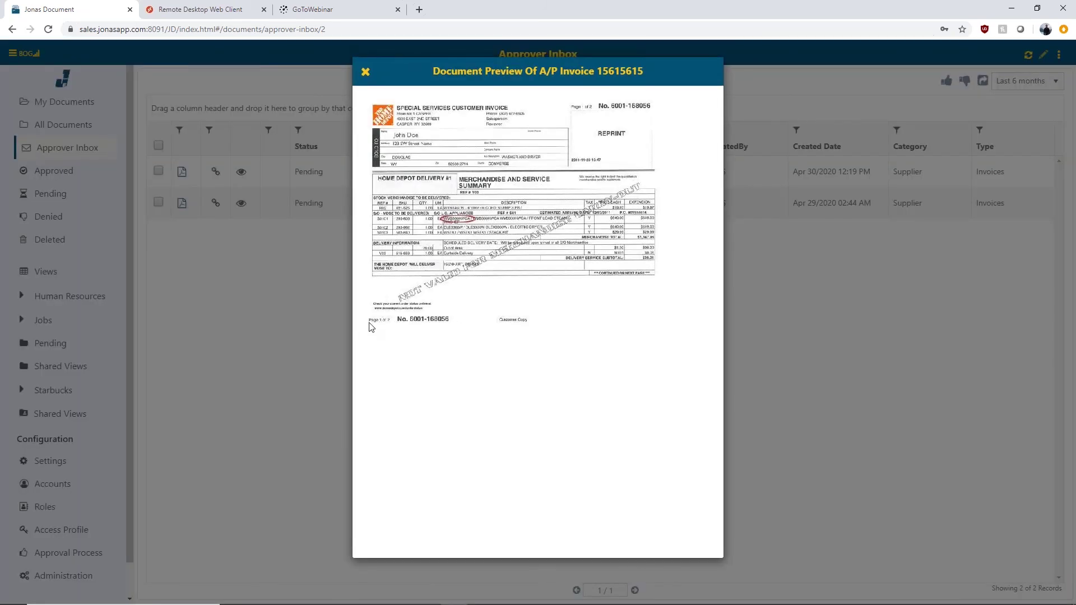
pyautogui.click(365, 73)
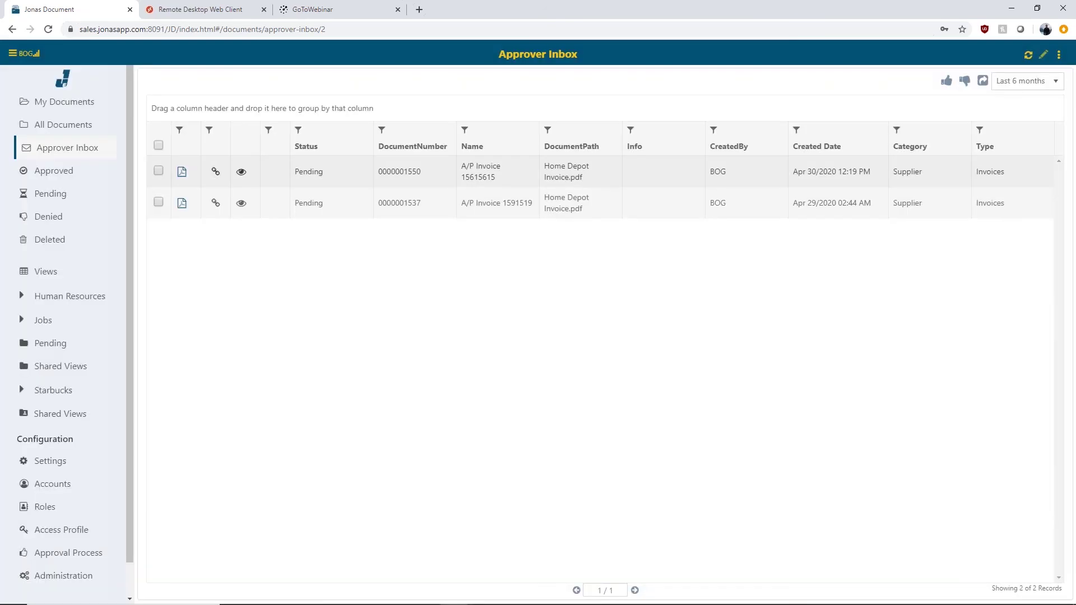
pyautogui.click(216, 173)
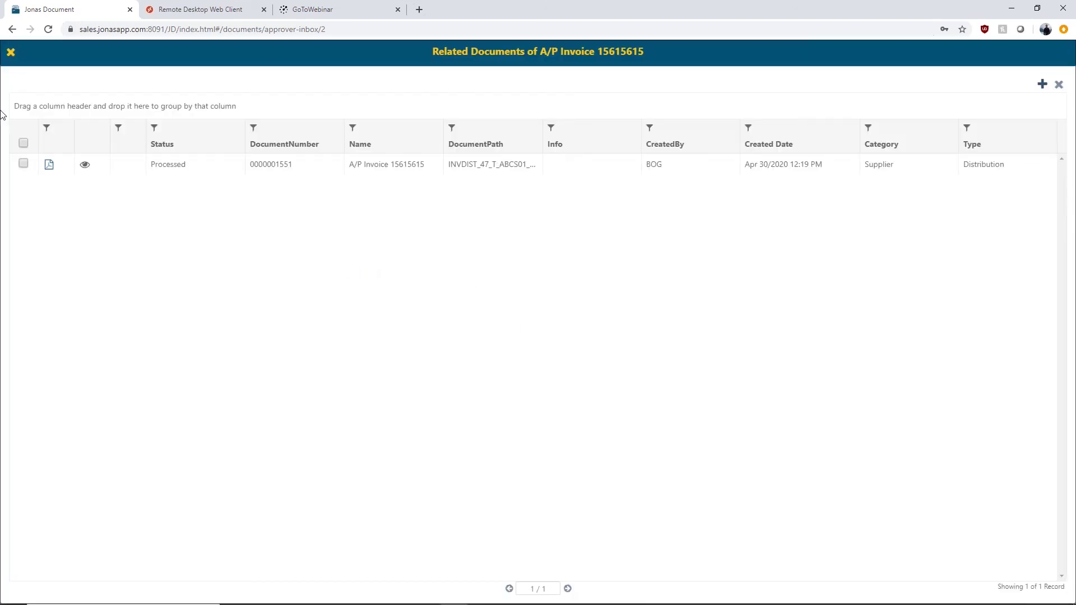
pyautogui.click(10, 53)
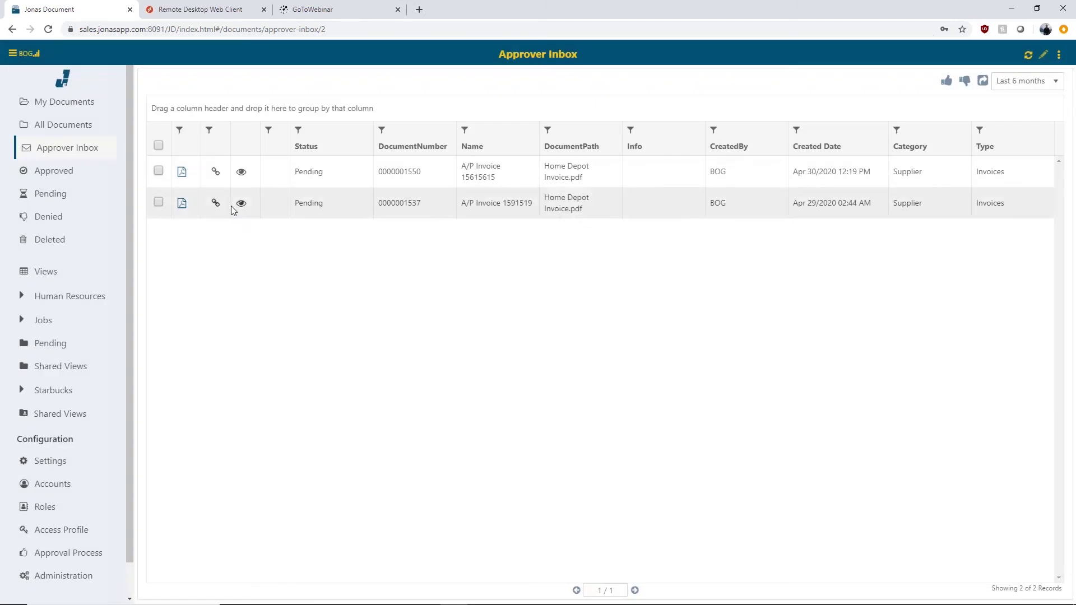
# - Select A/P Invoice 15615615 in the Approver Inbox and review its history, including the log, routing and comments
pyautogui.click(162, 171)
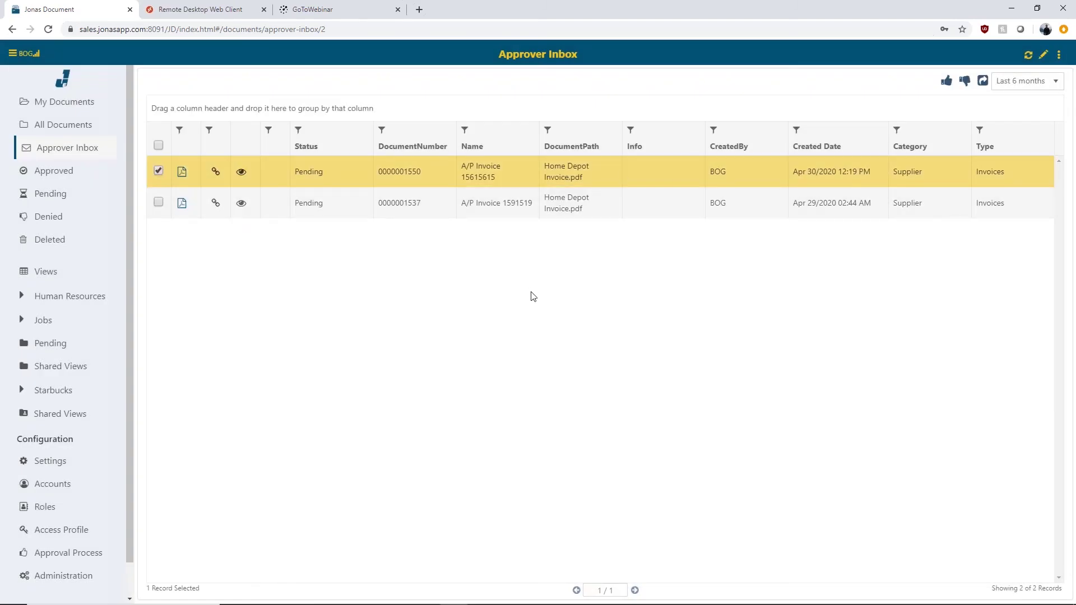
pyautogui.click(1060, 56)
pyautogui.click(1044, 54)
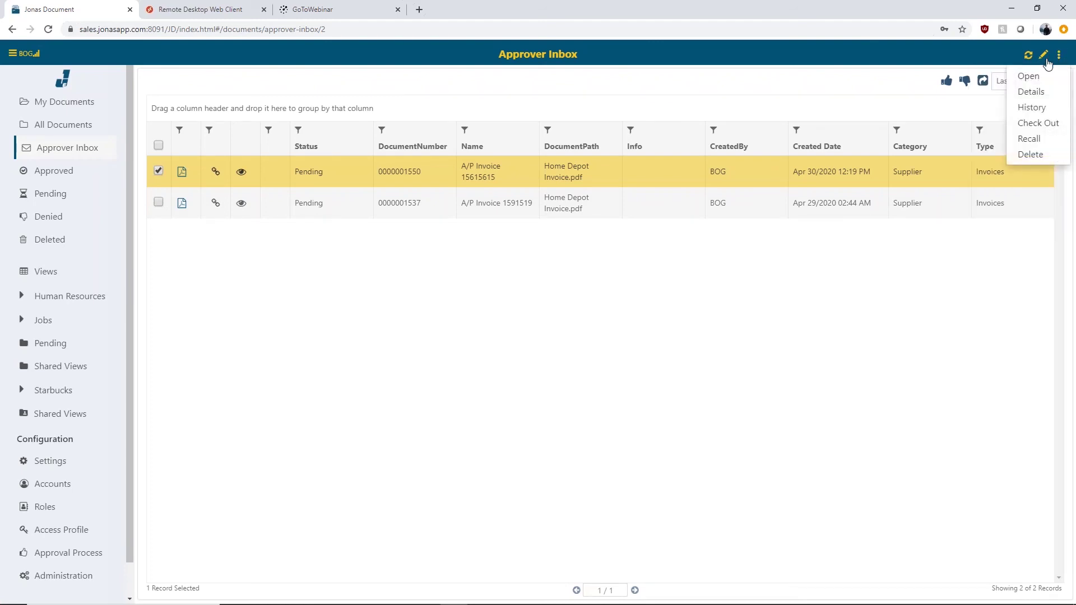
pyautogui.click(1037, 111)
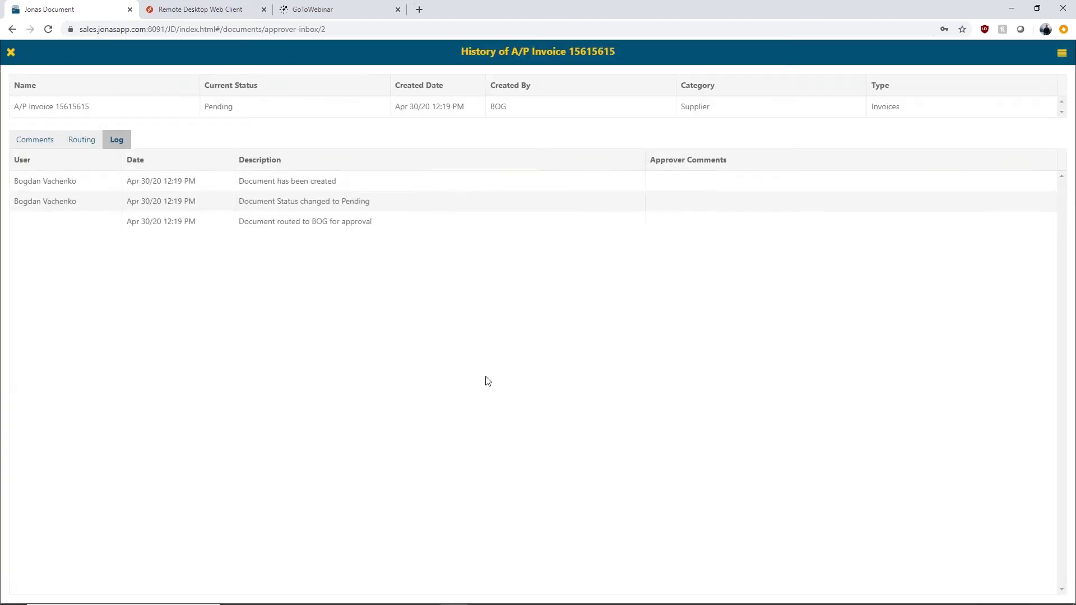
pyautogui.click(84, 142)
pyautogui.click(53, 139)
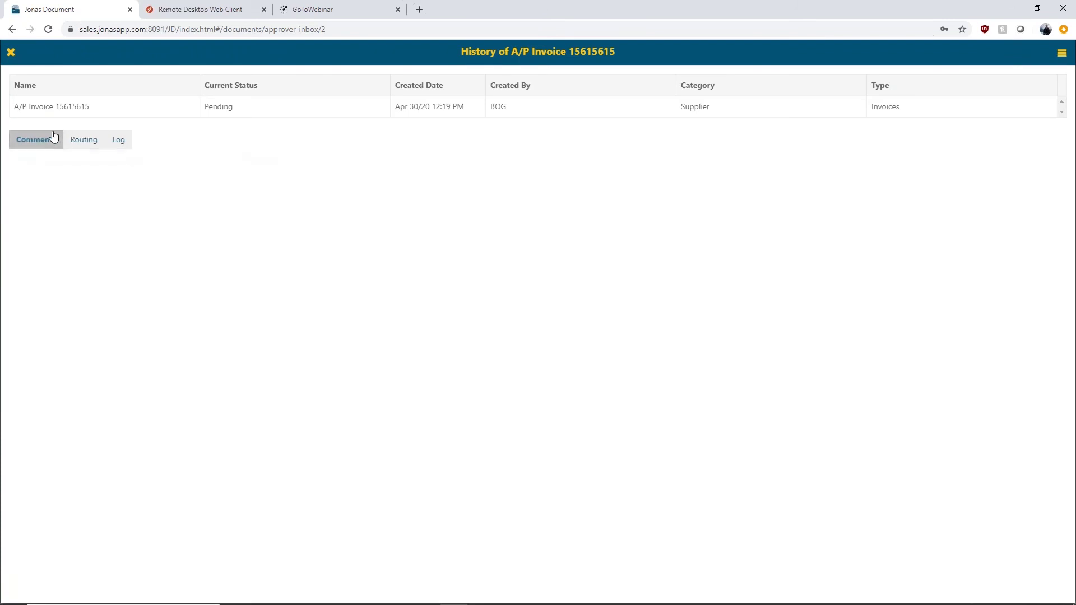
pyautogui.click(10, 52)
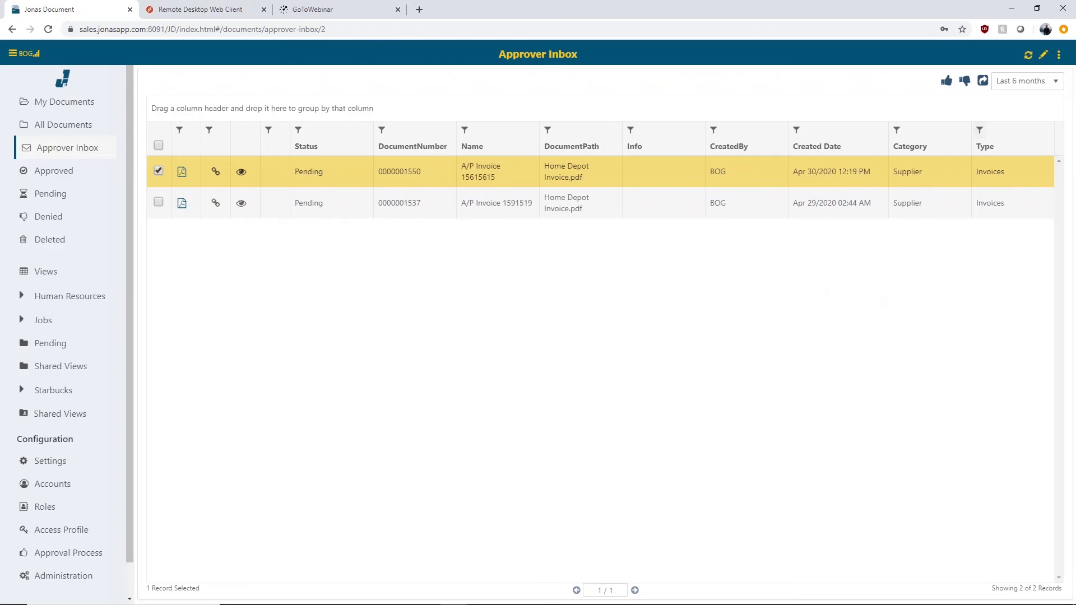
# - Examine the details and attributes of the selected A/P invoice without changing them
pyautogui.click(1059, 54)
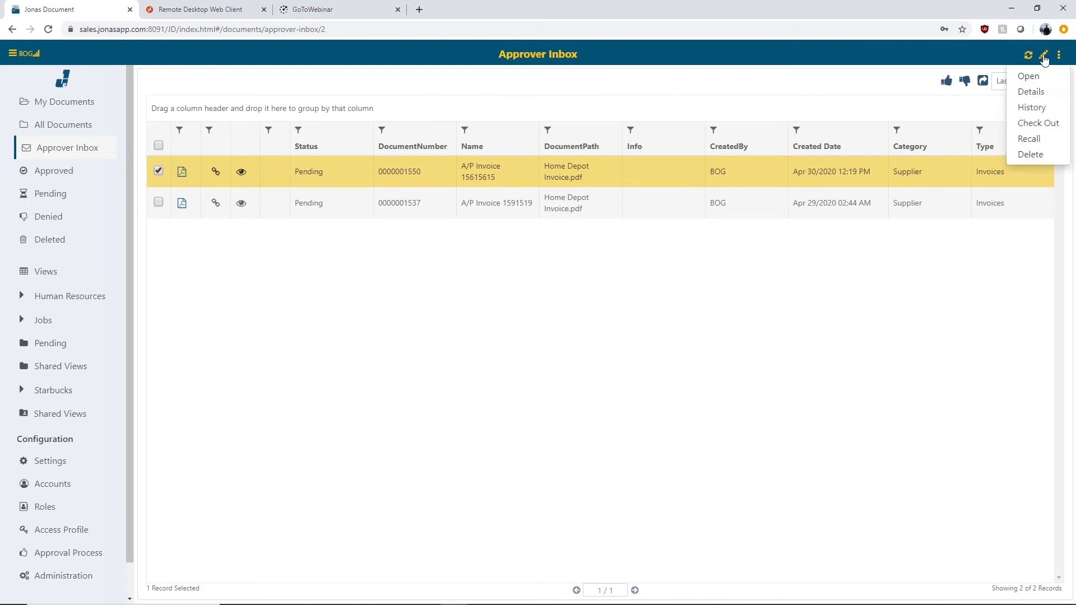
pyautogui.click(1041, 95)
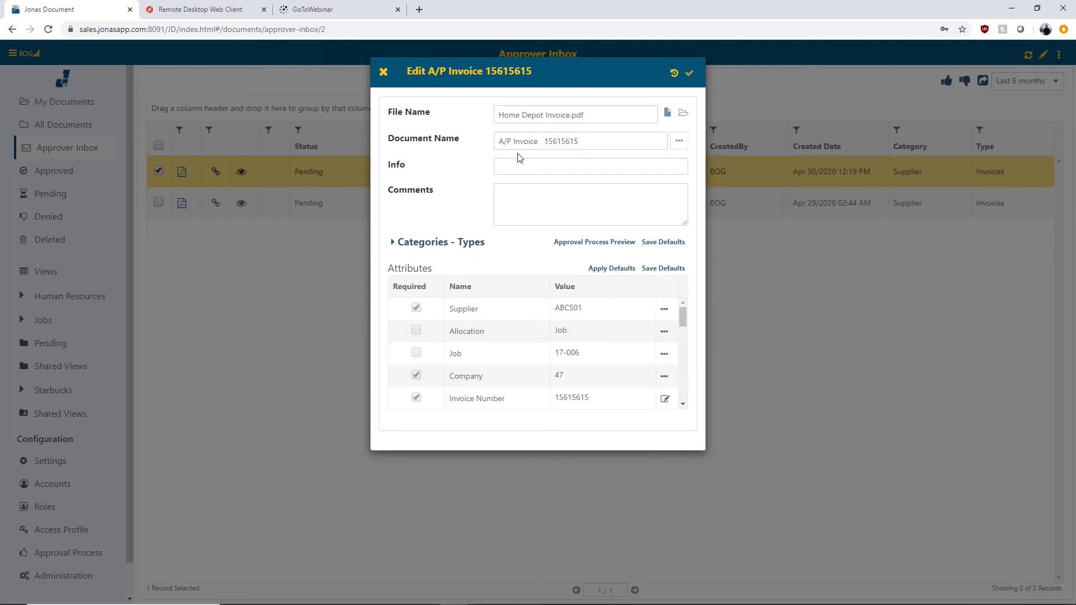
pyautogui.click(383, 72)
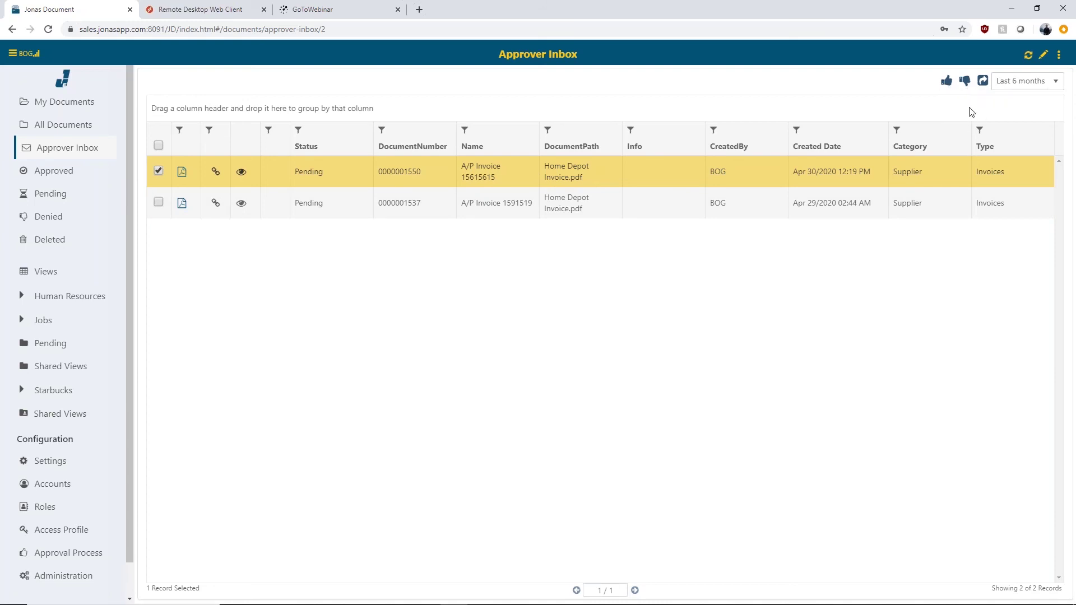
# - Look at the options for delegating the selected invoice and leave without choosing a user
pyautogui.click(984, 81)
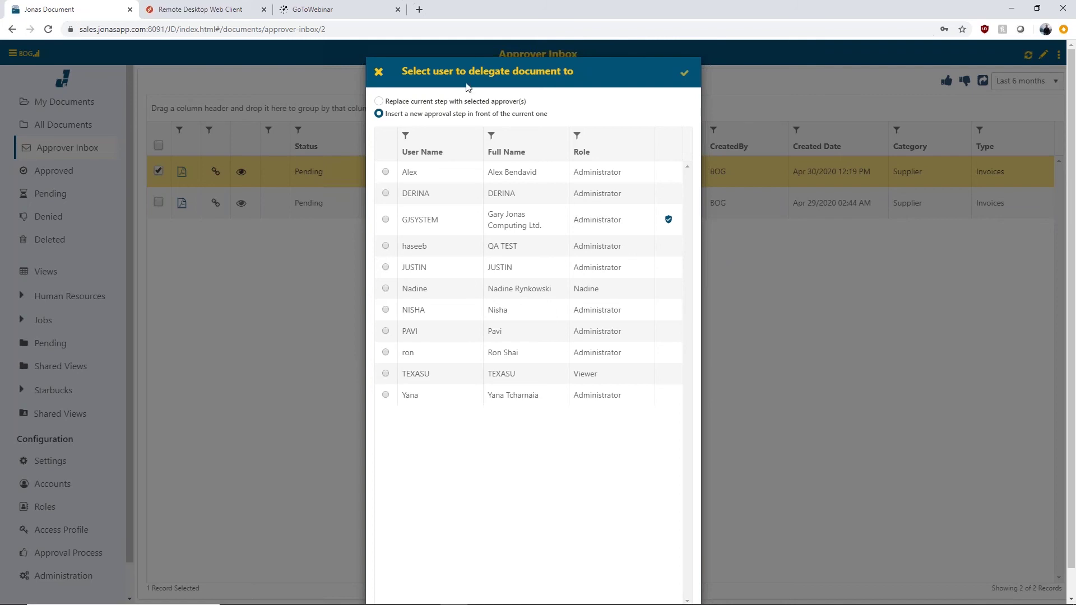
pyautogui.click(379, 72)
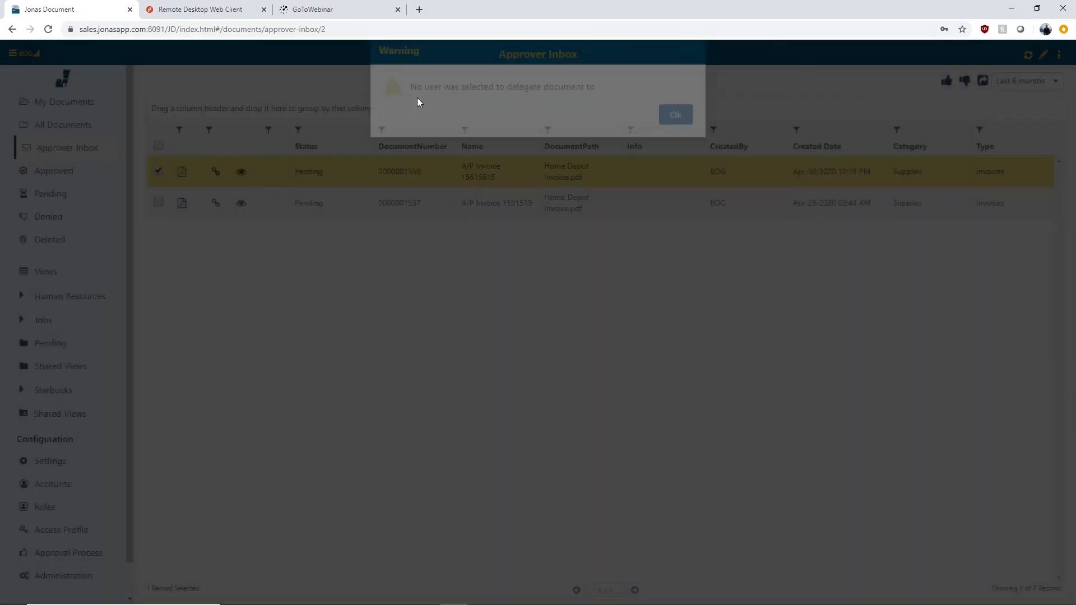
pyautogui.click(687, 137)
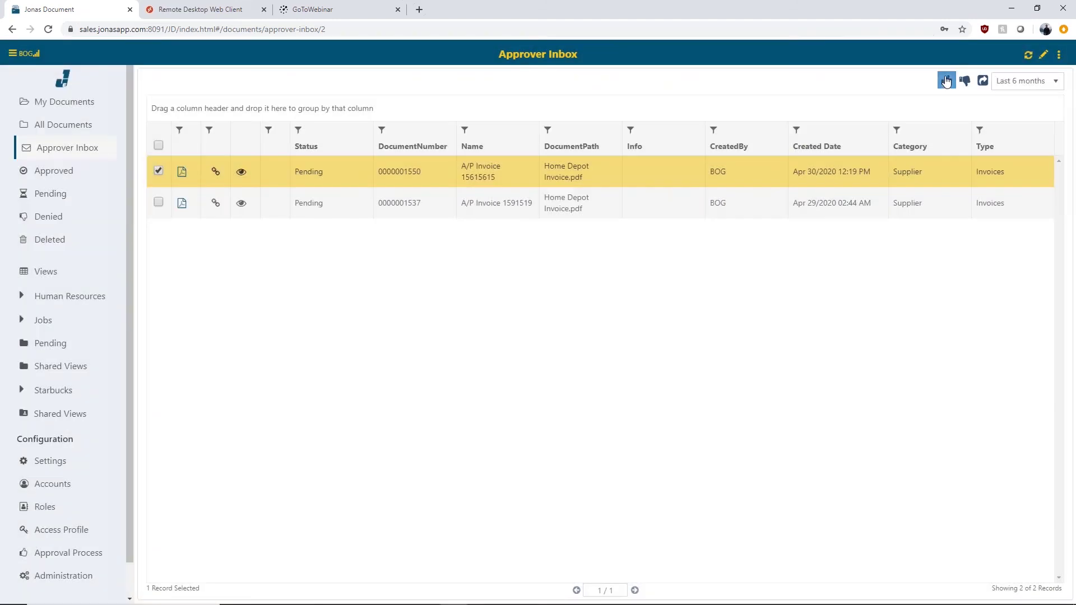
# - Approve the selected invoice, placing the largest signature below the invoice text at about X 243, Y 460, with the comment "Approved"
pyautogui.click(946, 81)
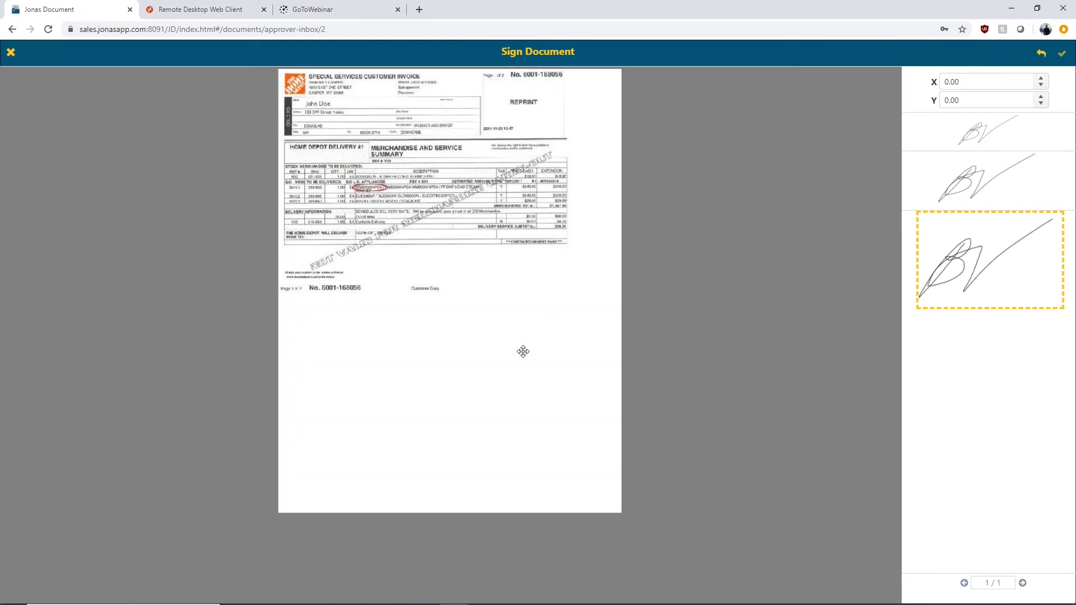
pyautogui.click(488, 367)
pyautogui.click(1059, 58)
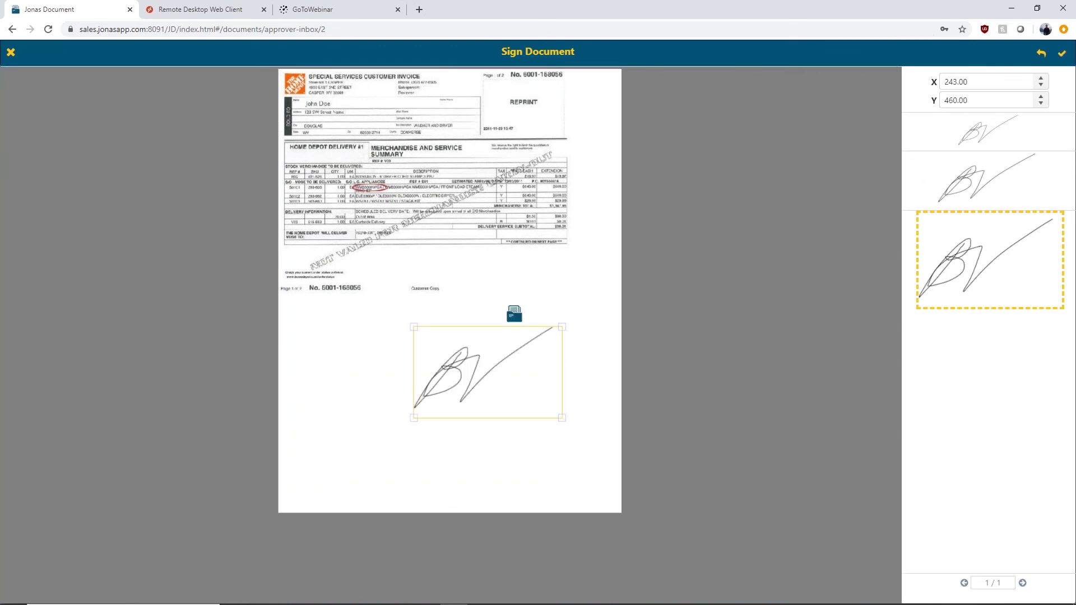
pyautogui.write('Approved')
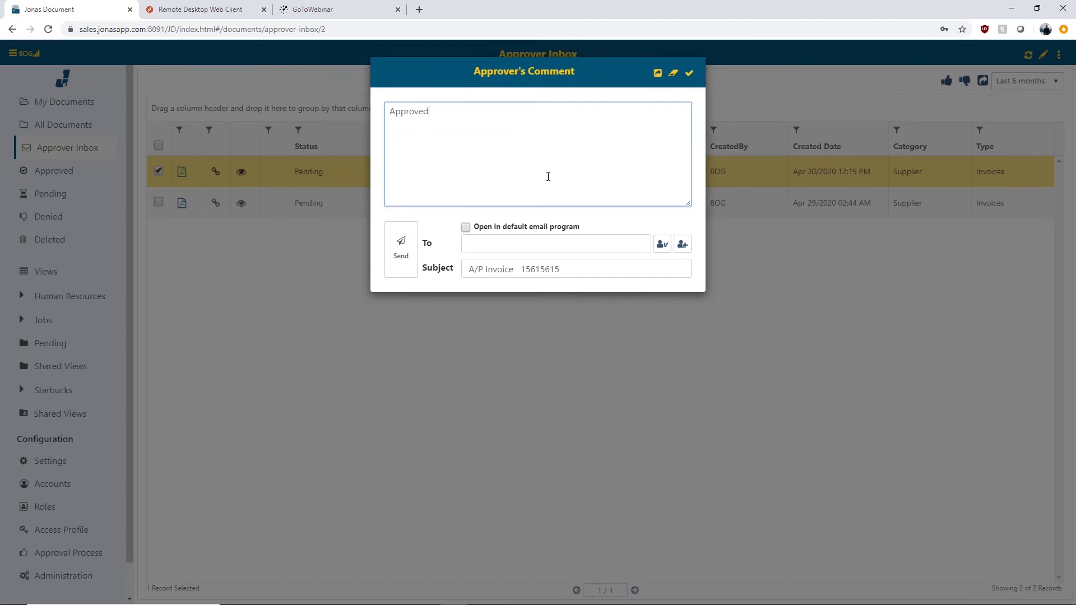
pyautogui.click(689, 73)
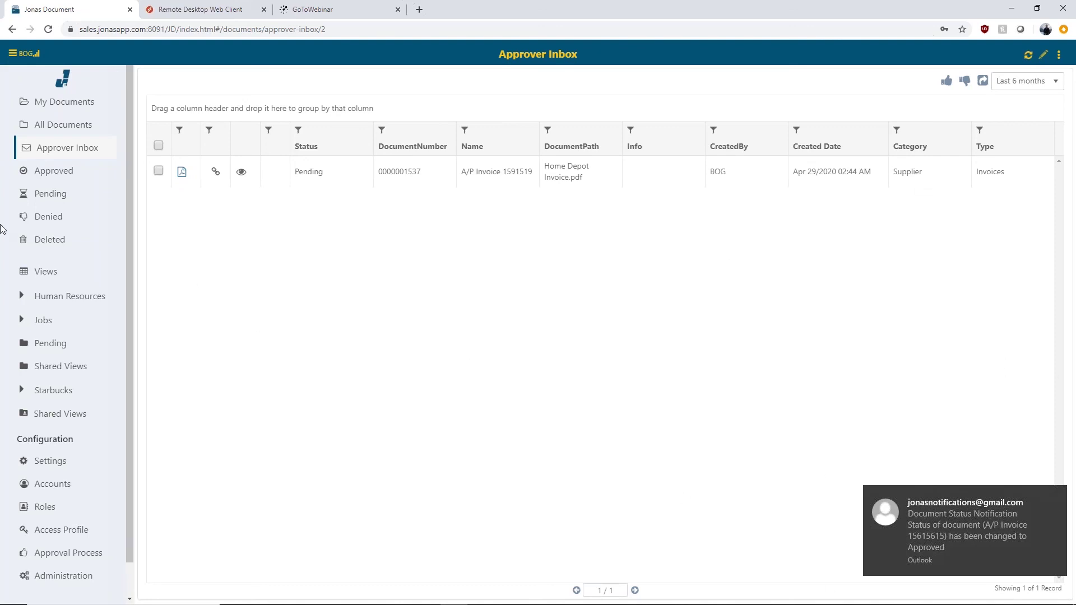
# - Browse the 17-006 folder under Jobs, switching its document view from Change Orders to RFI
pyautogui.scroll(-2, 130, 206)
pyautogui.scroll(2, 130, 288)
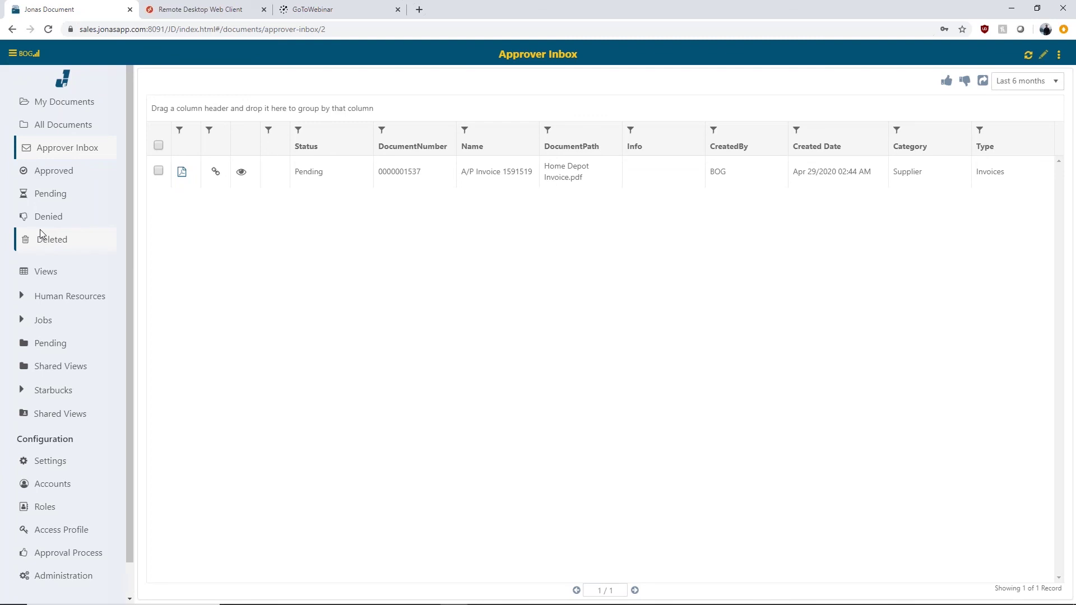
pyautogui.click(42, 324)
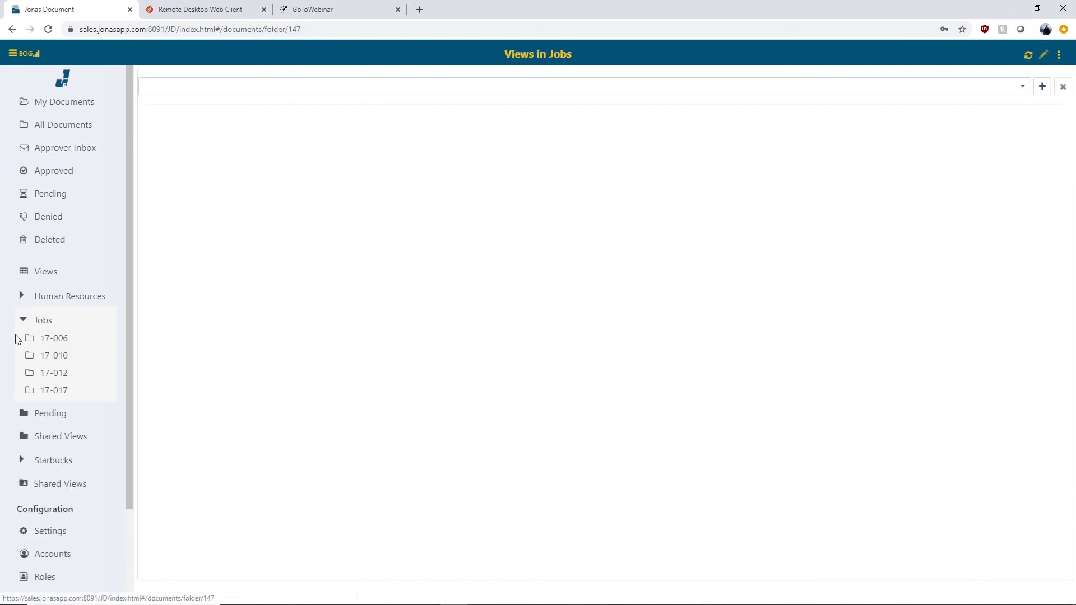
pyautogui.click(50, 338)
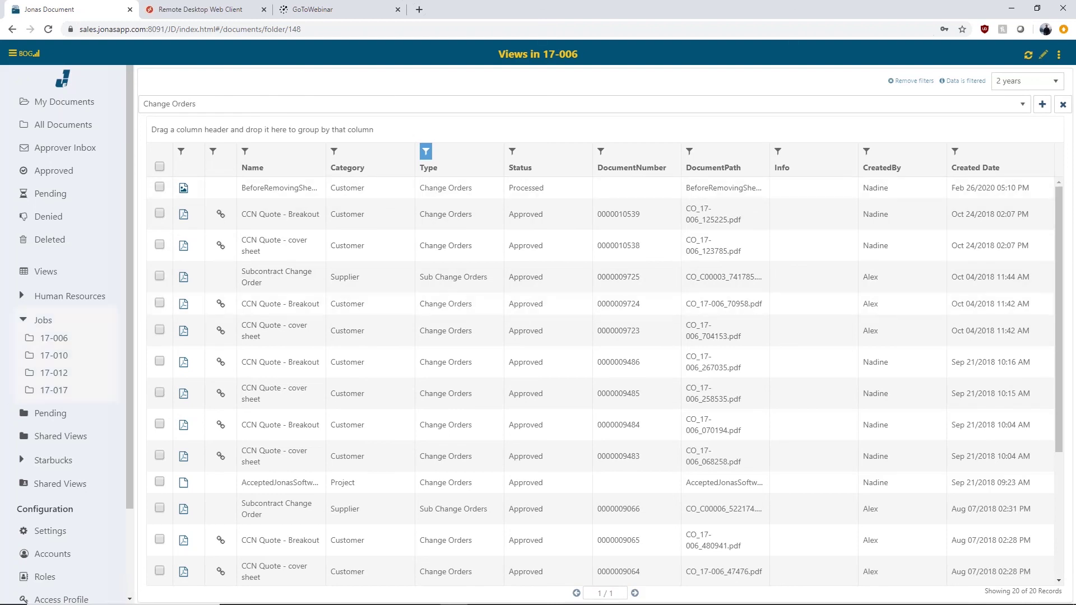
pyautogui.click(478, 105)
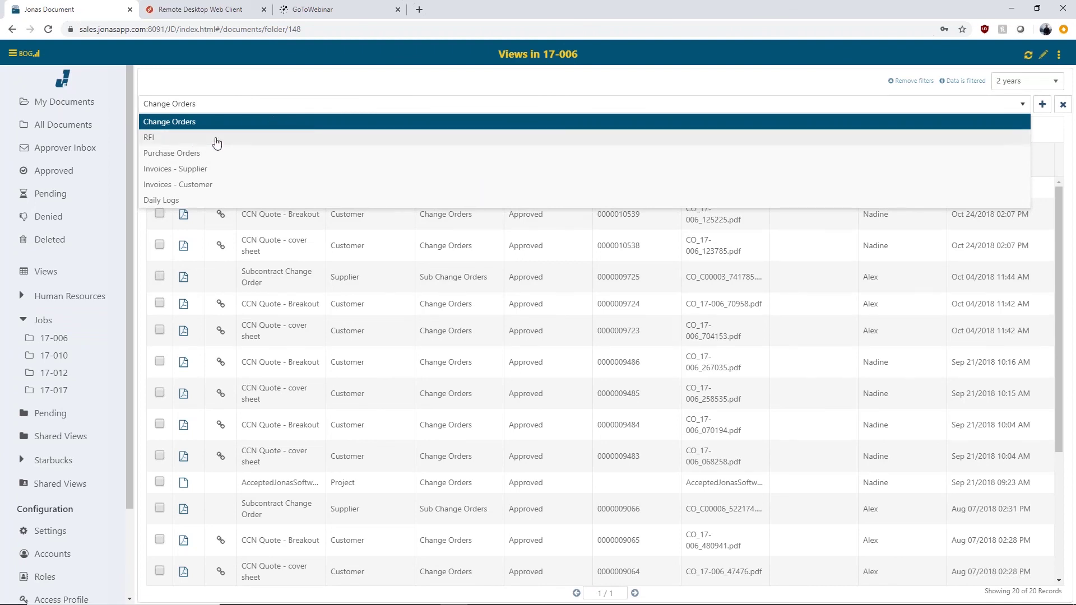
pyautogui.click(200, 139)
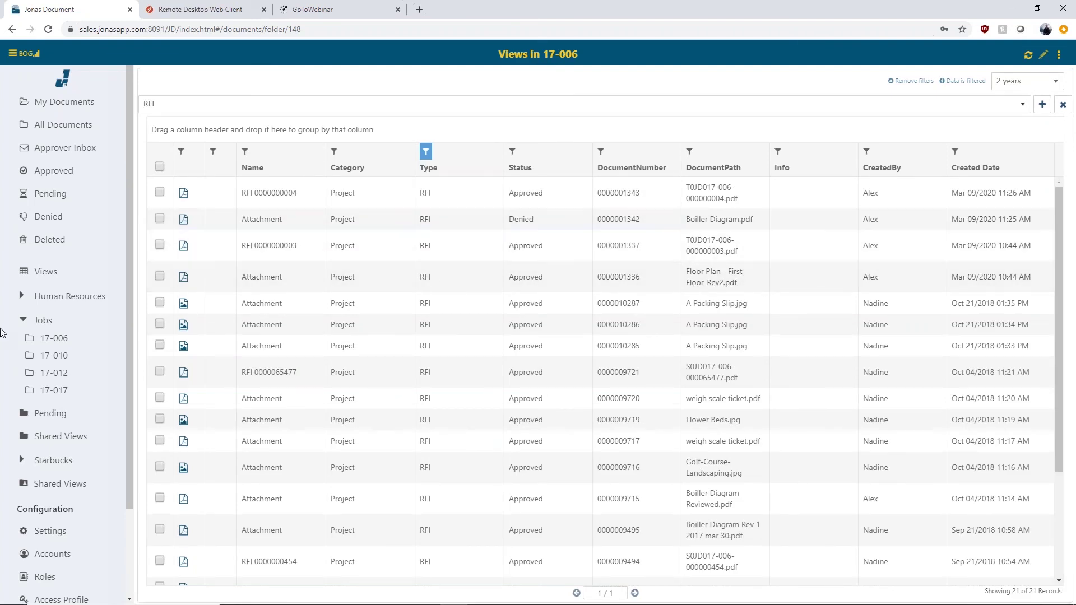
pyautogui.click(24, 321)
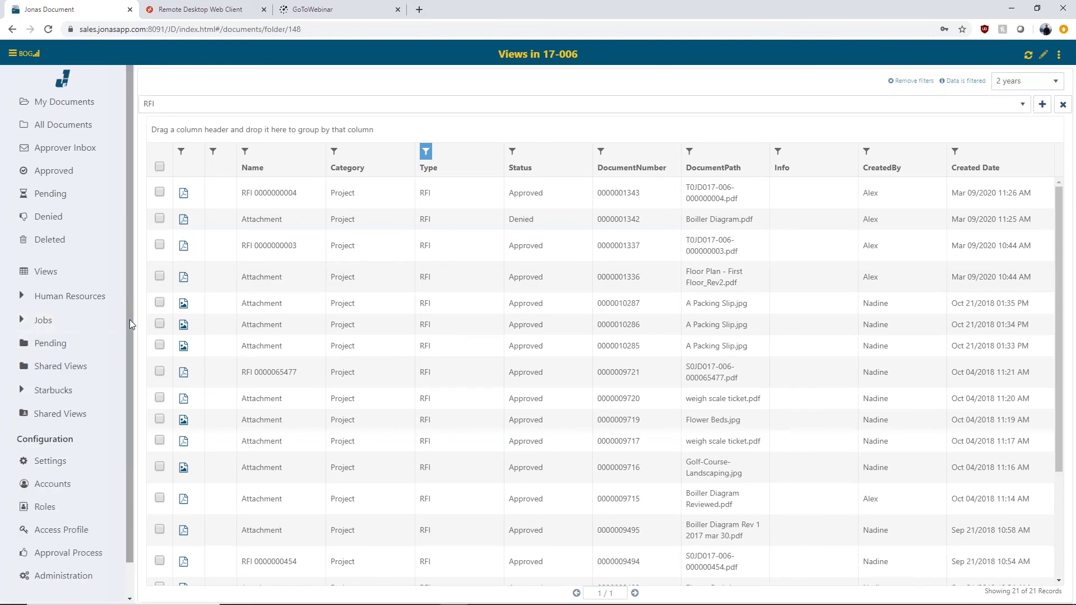
# - Browse the Invoices view of the 1899 Broadway folder under Starbucks, and open the Shared Views just above Configuration
pyautogui.click(39, 391)
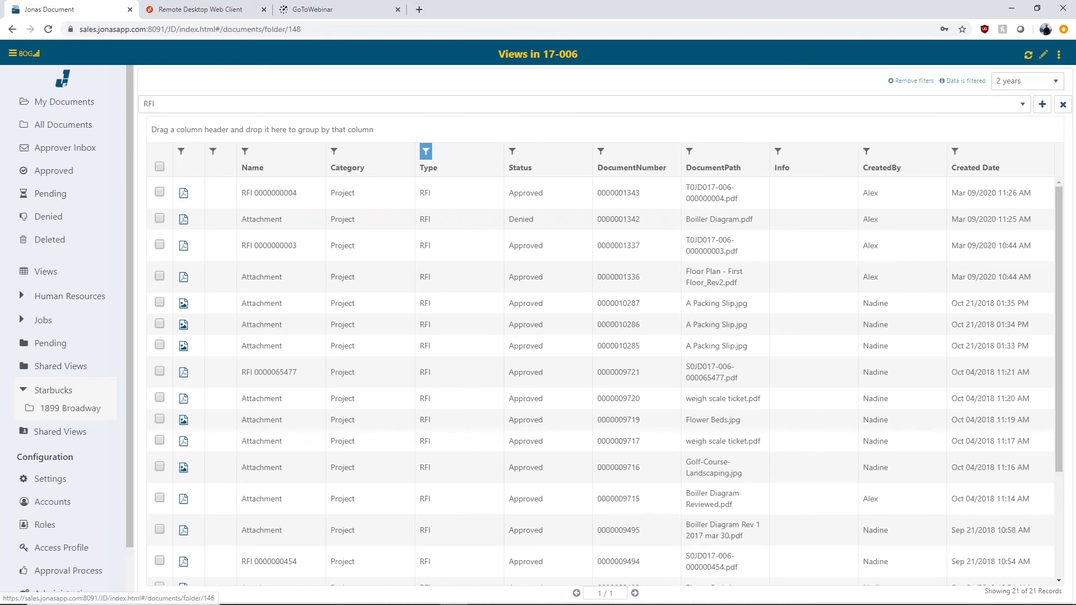
pyautogui.click(70, 408)
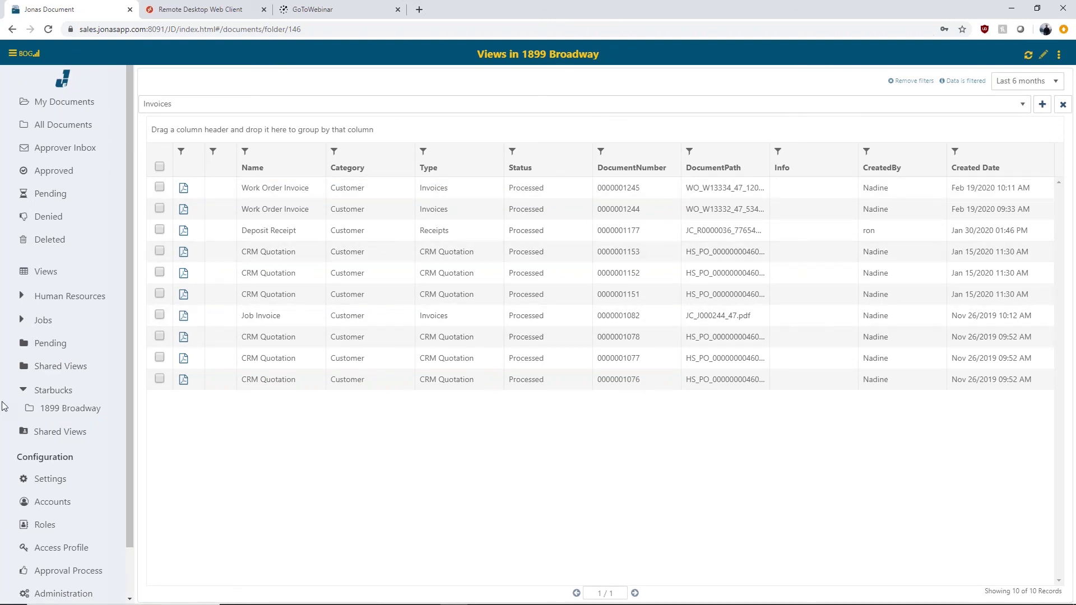
pyautogui.click(23, 390)
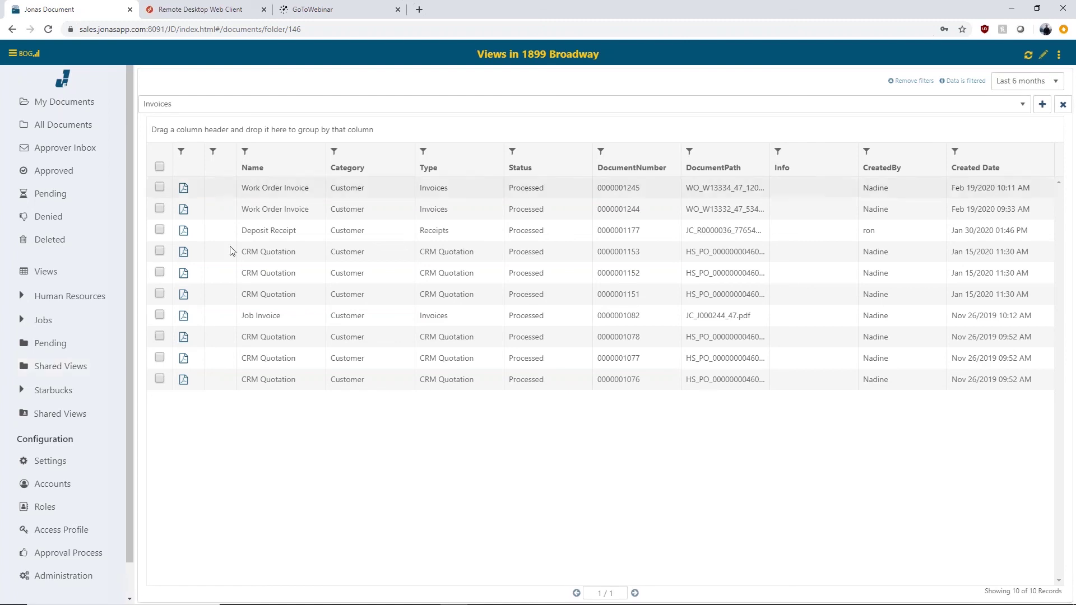
pyautogui.click(82, 418)
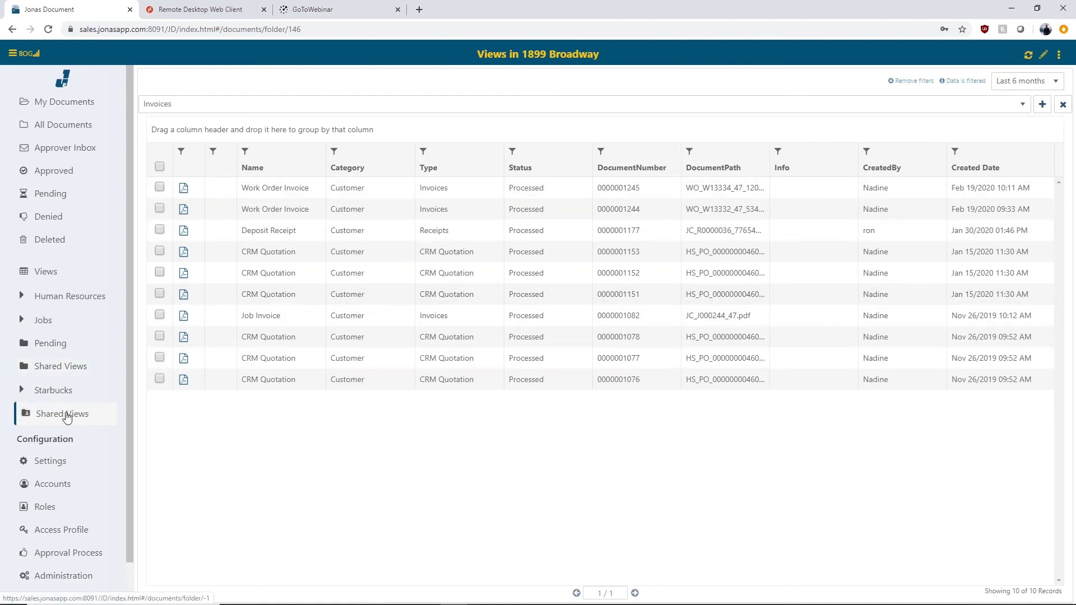